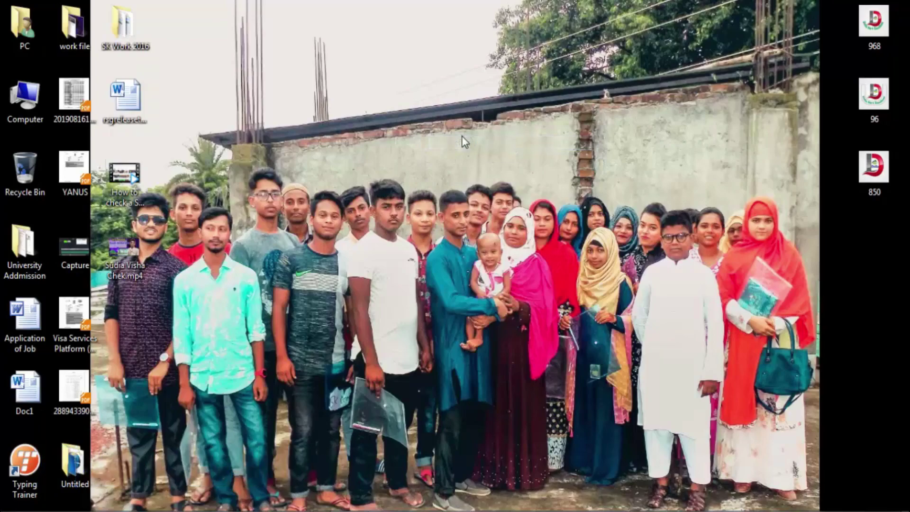
# Step: Refresh the desktop, then launch Adobe Photoshop 7.0 from the Start menu
pyautogui.rightClick(330, 74)
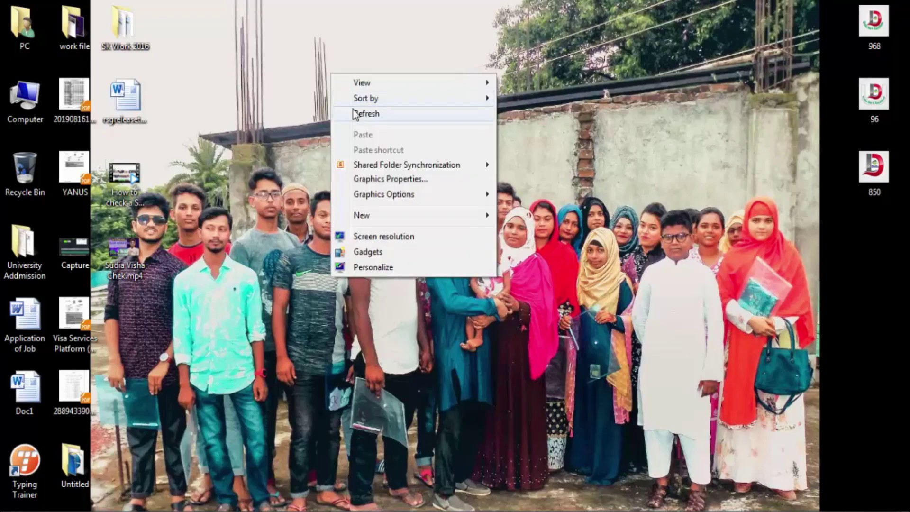
pyautogui.click(355, 113)
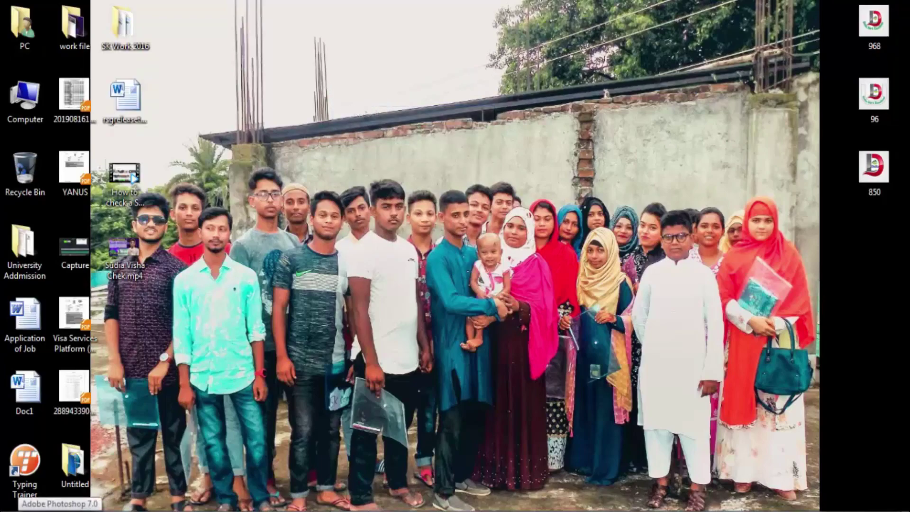
pyautogui.press('super')
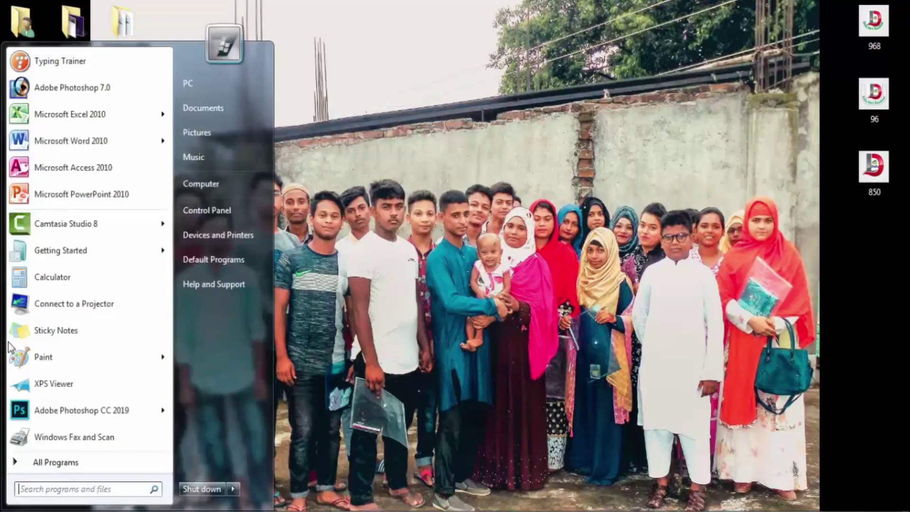
pyautogui.click(58, 86)
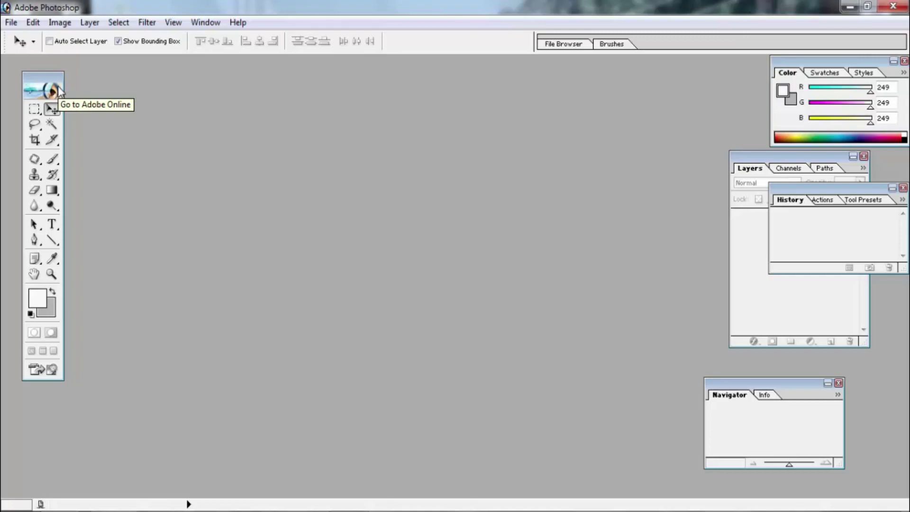
# Step: Return the toolbox to the left edge and close the Color, Layers, History and Navigator palettes
pyautogui.moveTo(57, 82); pyautogui.dragTo(252, 111)
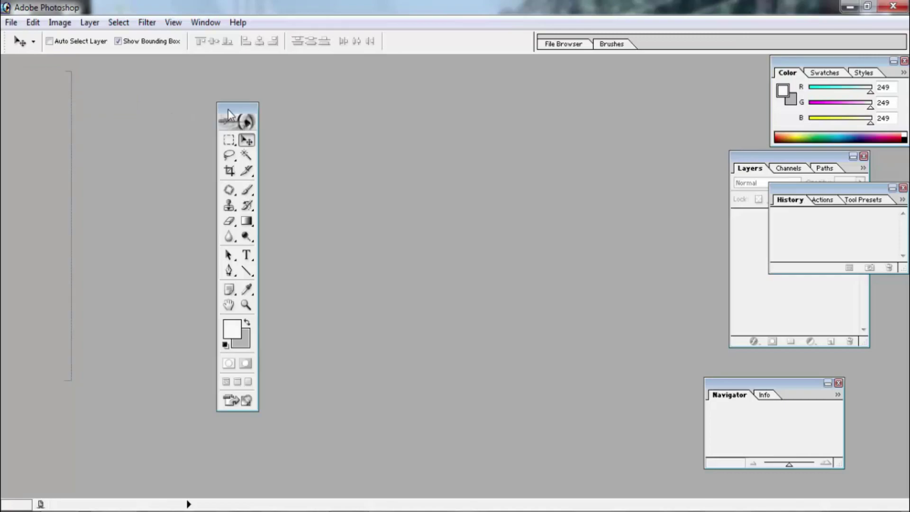
pyautogui.moveTo(42, 101); pyautogui.dragTo(28, 83)
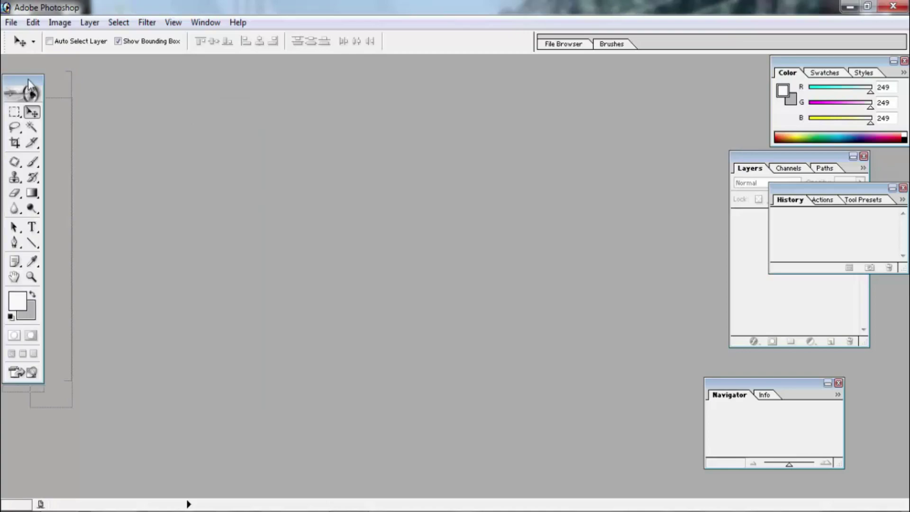
pyautogui.moveTo(814, 62); pyautogui.dragTo(560, 104)
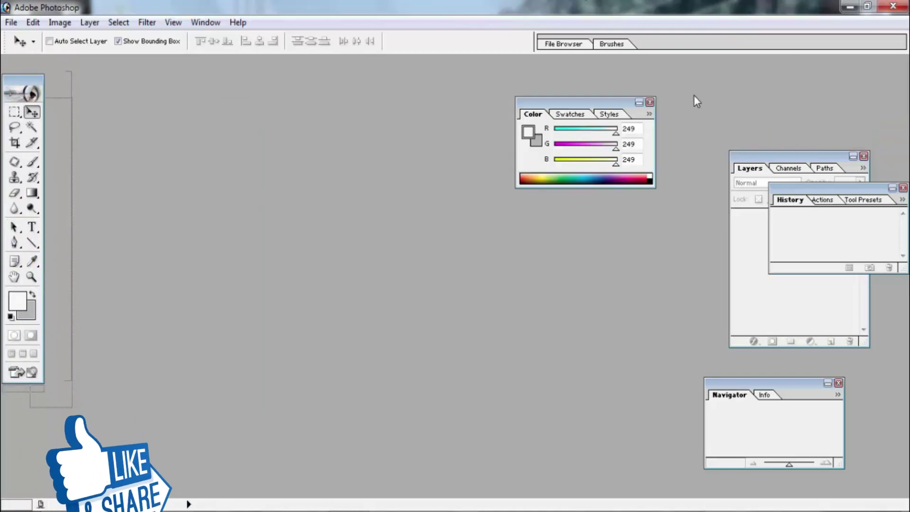
pyautogui.click(649, 102)
pyautogui.click(863, 156)
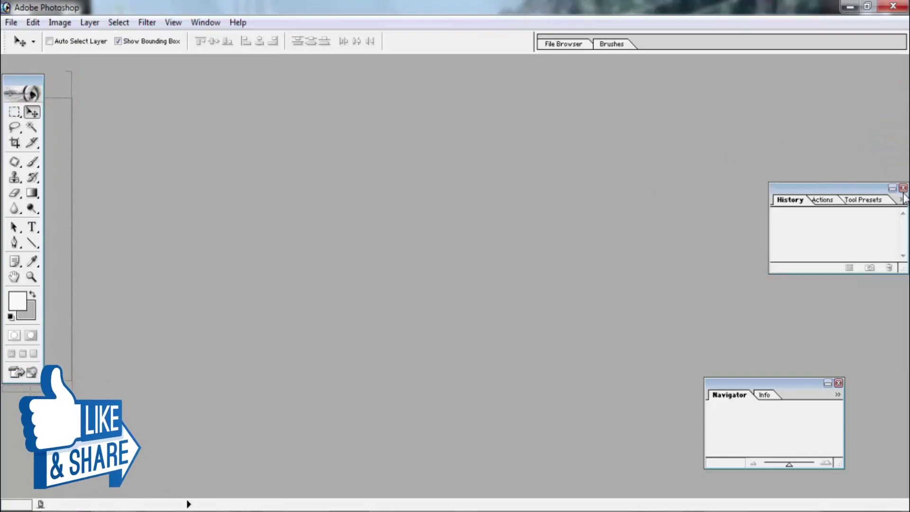
pyautogui.click(902, 188)
pyautogui.click(837, 382)
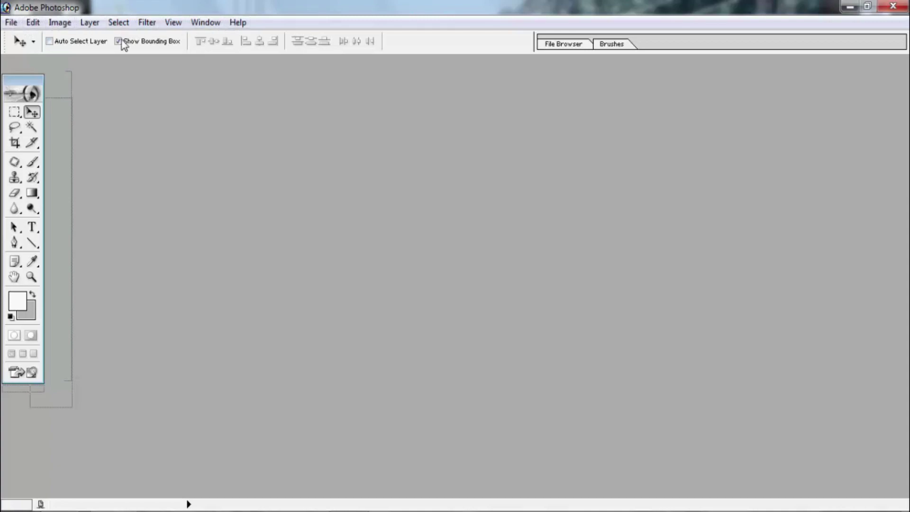
pyautogui.click(17, 22)
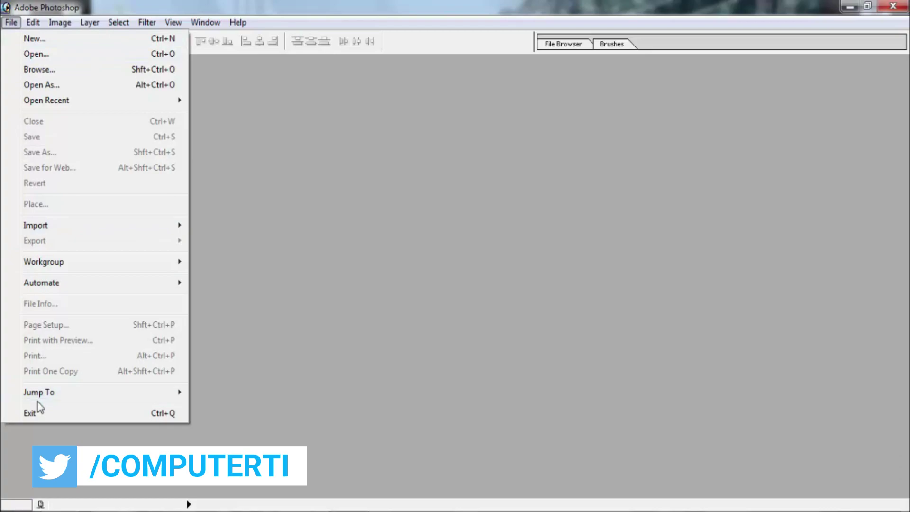
pyautogui.moveTo(39, 27)
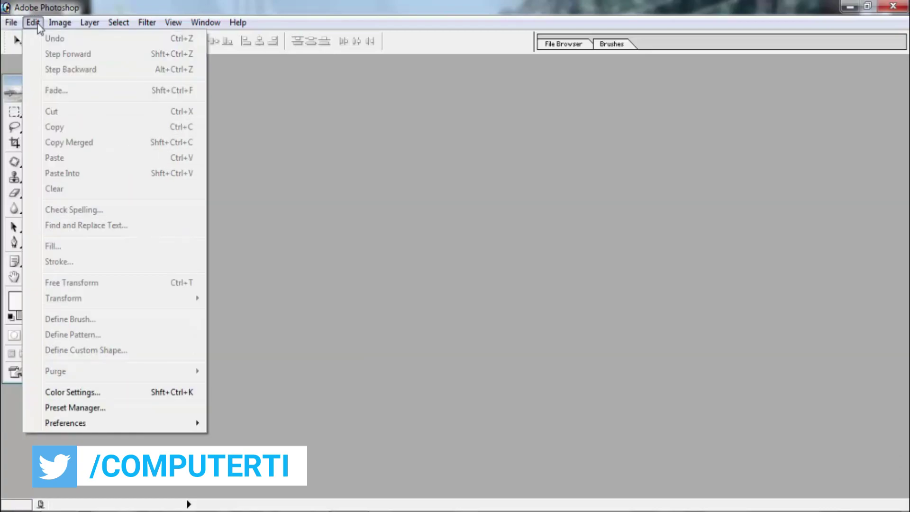
pyautogui.moveTo(86, 26)
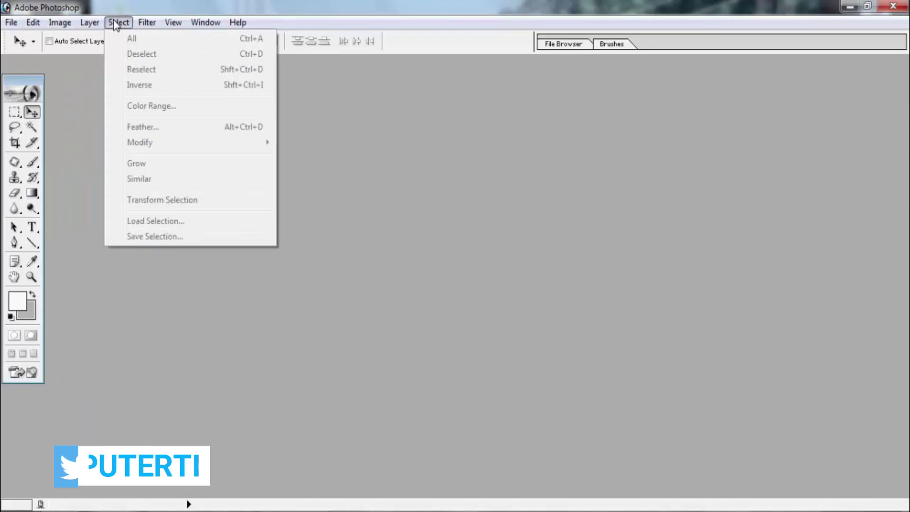
pyautogui.moveTo(137, 26)
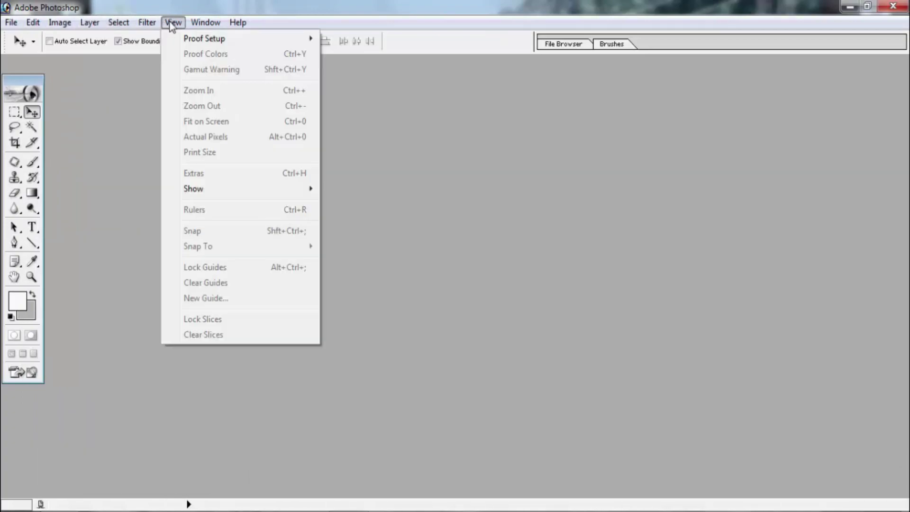
pyautogui.moveTo(198, 25)
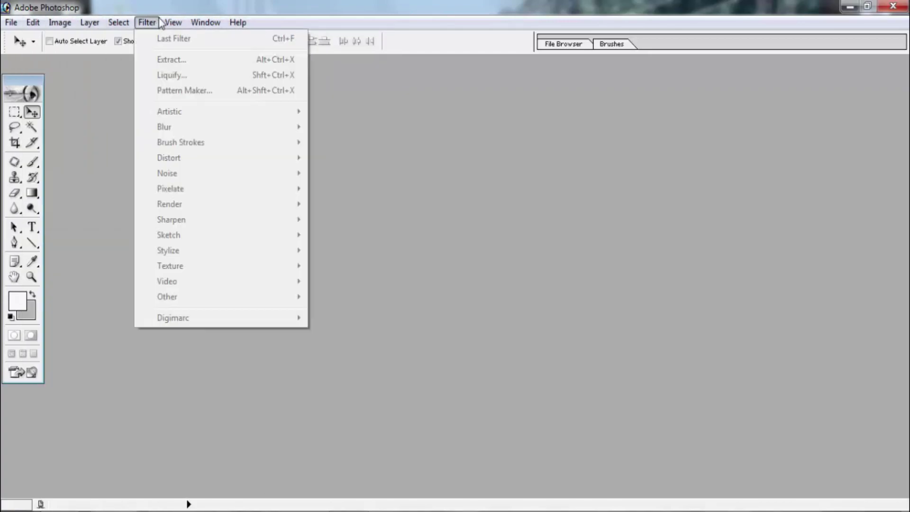
pyautogui.moveTo(26, 84)
pyautogui.mouseDown()
pyautogui.moveTo(112, 85)
pyautogui.moveTo(37, 89)
pyautogui.mouseUp()
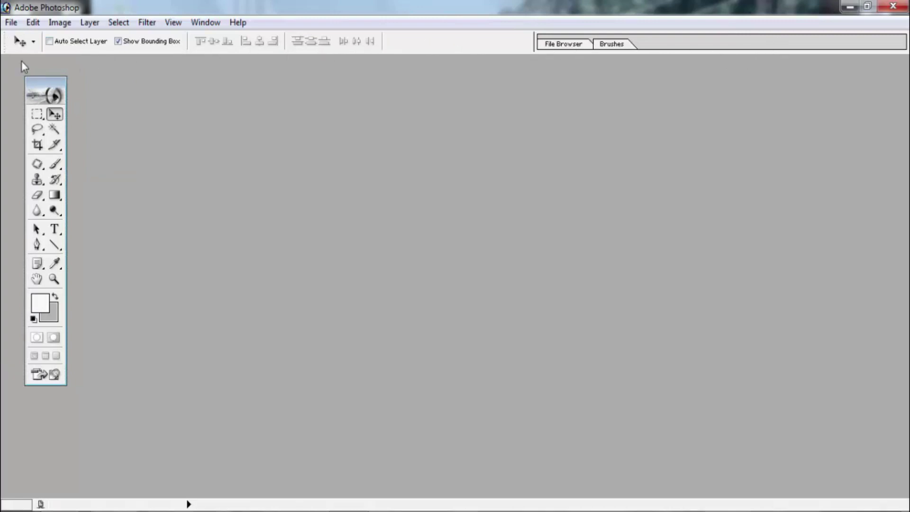
pyautogui.moveTo(53, 93); pyautogui.dragTo(238, 98)
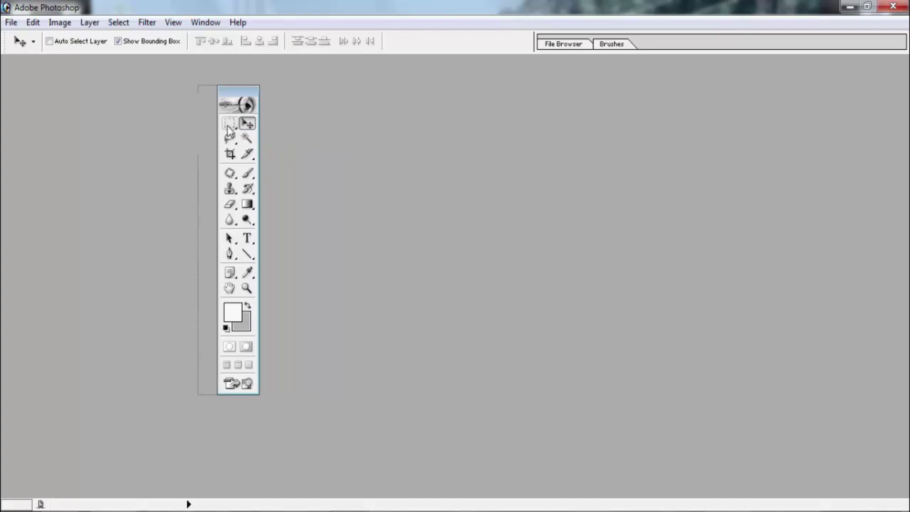
# Step: Hide the toolbox, options bar and status bar from the Window menu
pyautogui.click(205, 23)
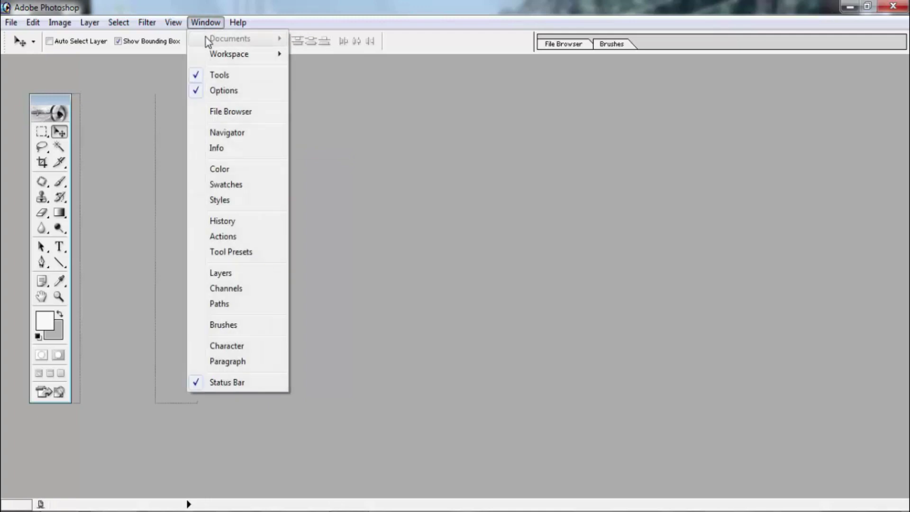
pyautogui.click(199, 76)
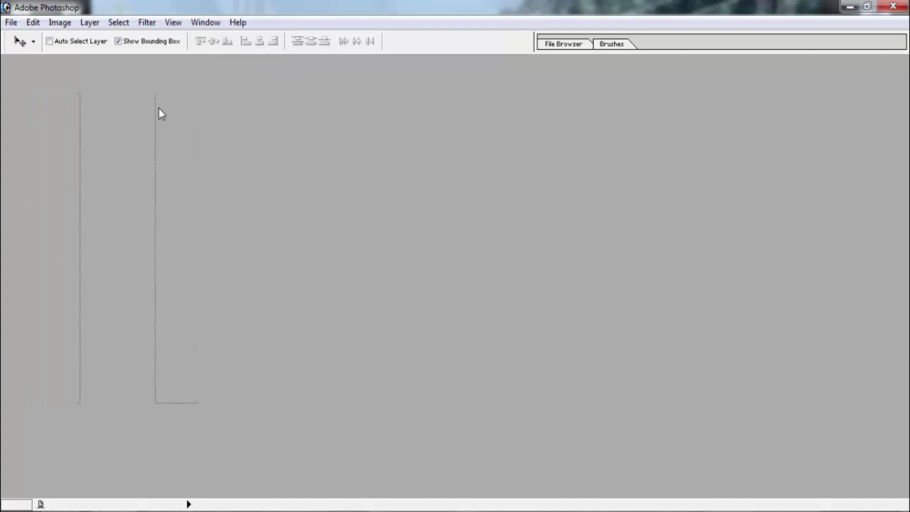
pyautogui.click(203, 24)
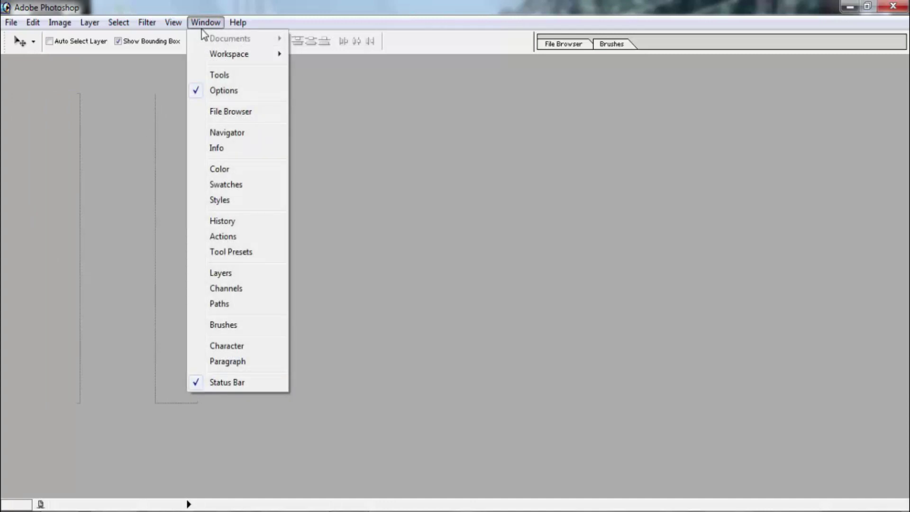
pyautogui.click(206, 89)
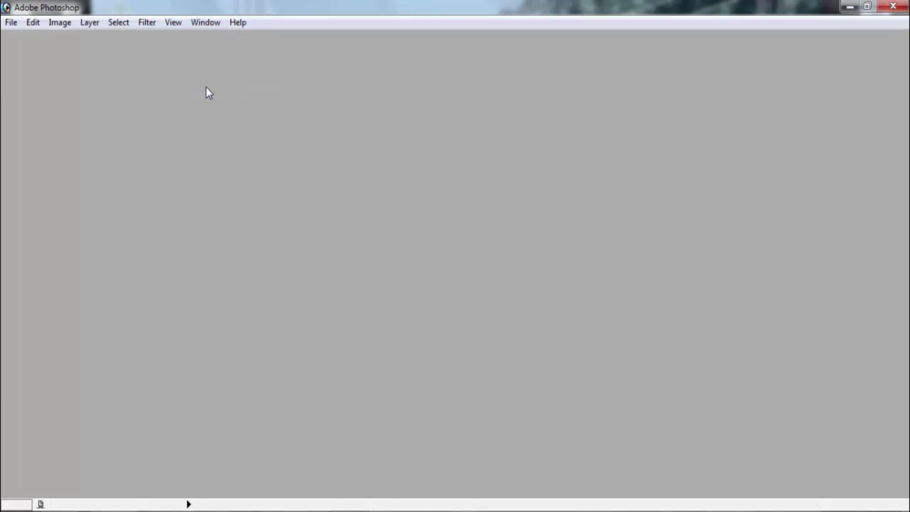
pyautogui.click(196, 22)
pyautogui.click(210, 381)
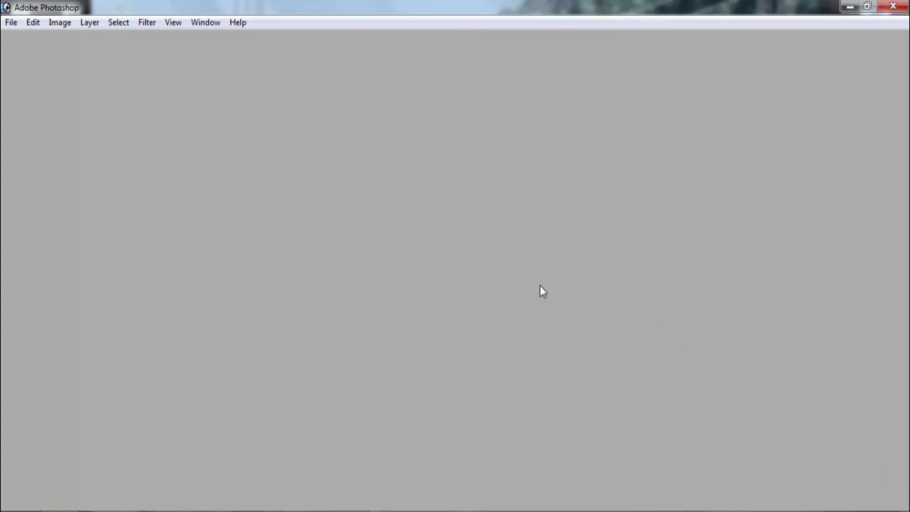
# Step: Restore the toolbox at the left edge, plus the options bar and status bar
pyautogui.click(210, 24)
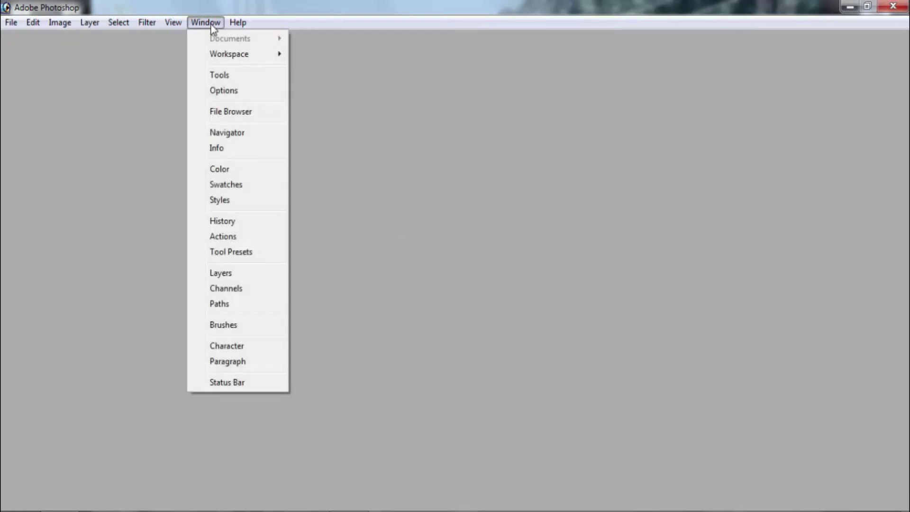
pyautogui.click(212, 75)
pyautogui.moveTo(66, 101); pyautogui.dragTo(28, 96)
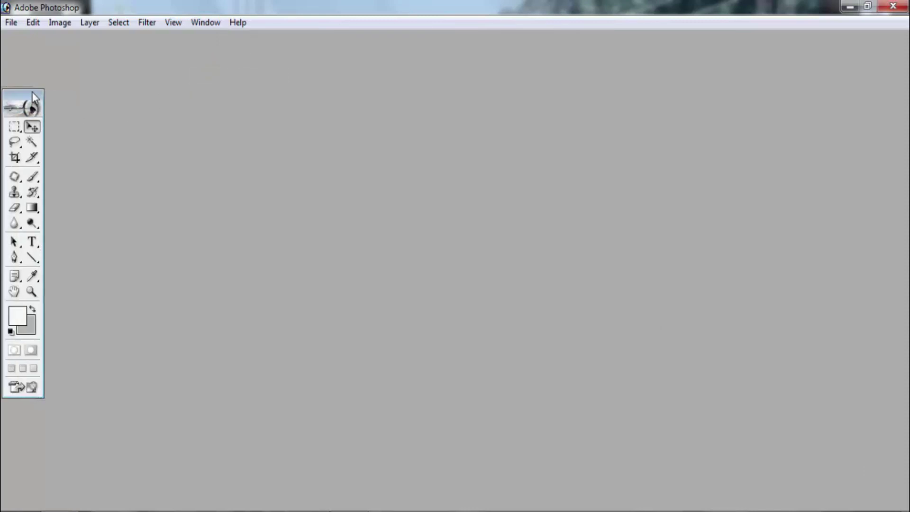
pyautogui.click(204, 22)
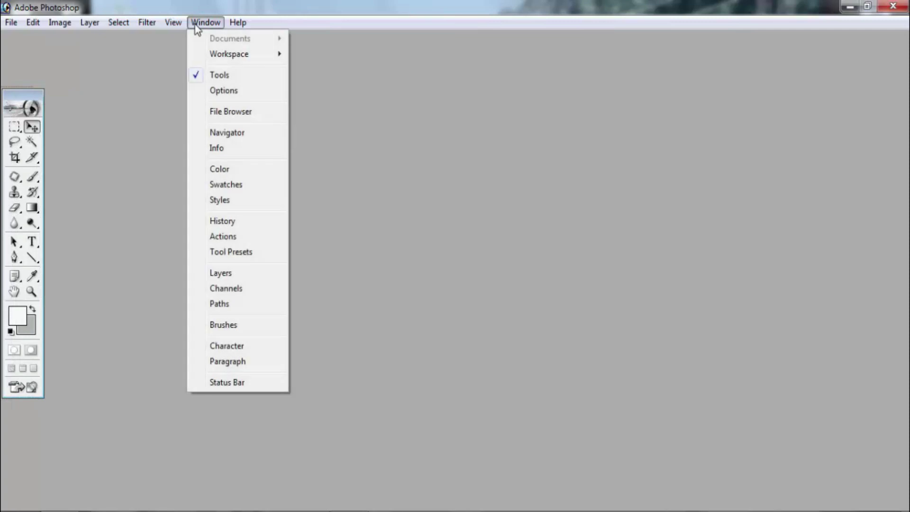
pyautogui.click(211, 92)
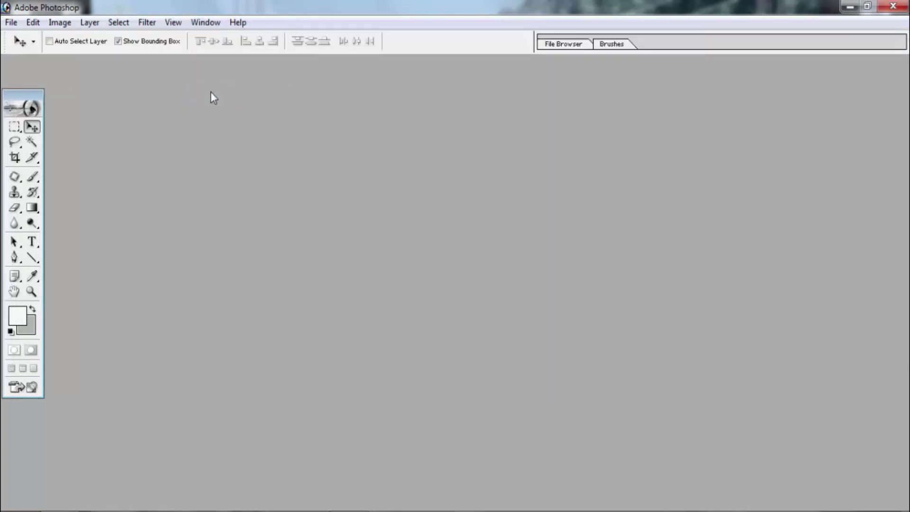
pyautogui.click(204, 22)
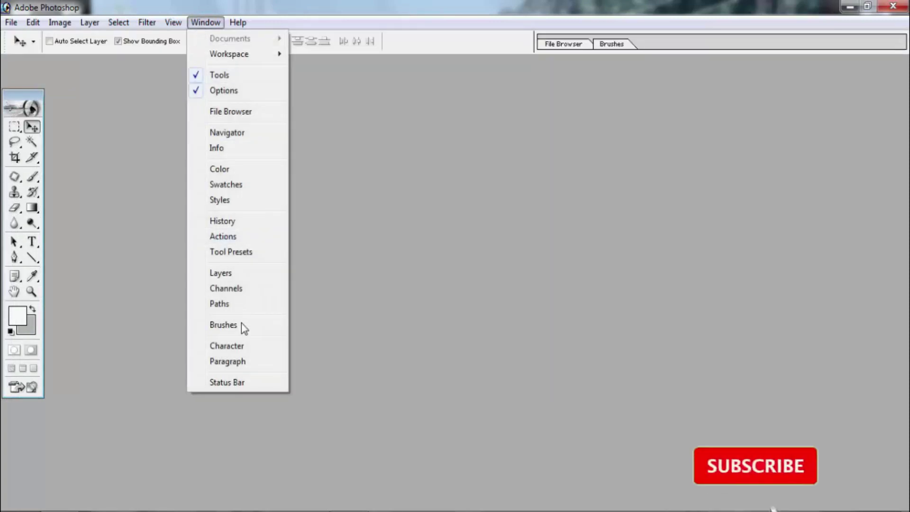
pyautogui.click(230, 380)
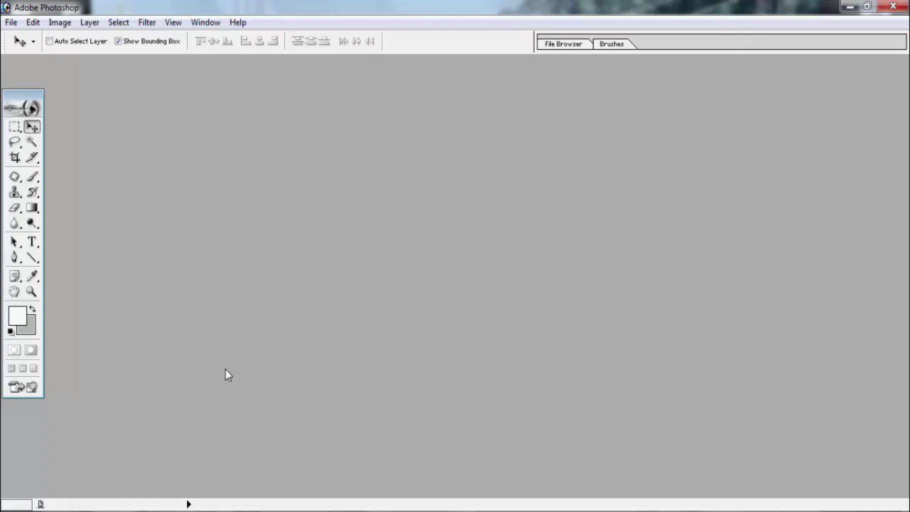
# Step: Show the Layers palette and move it to the upper right
pyautogui.click(206, 21)
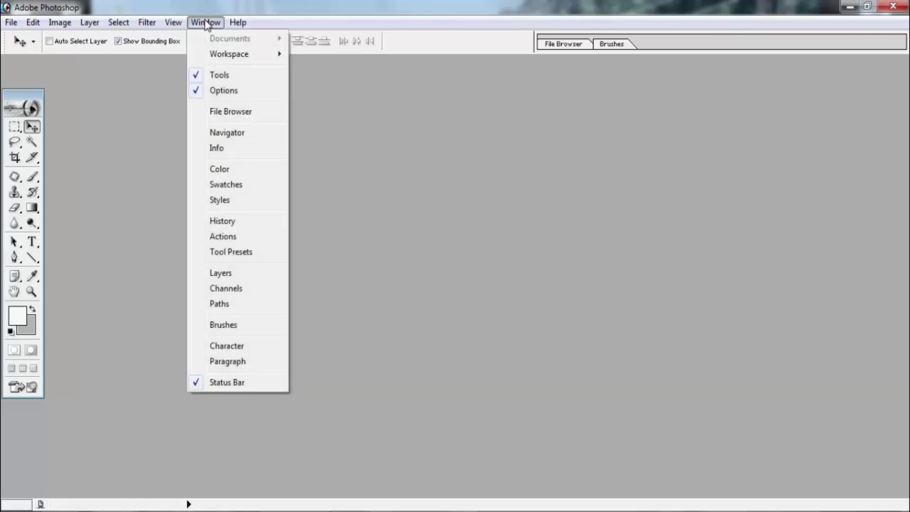
pyautogui.click(219, 272)
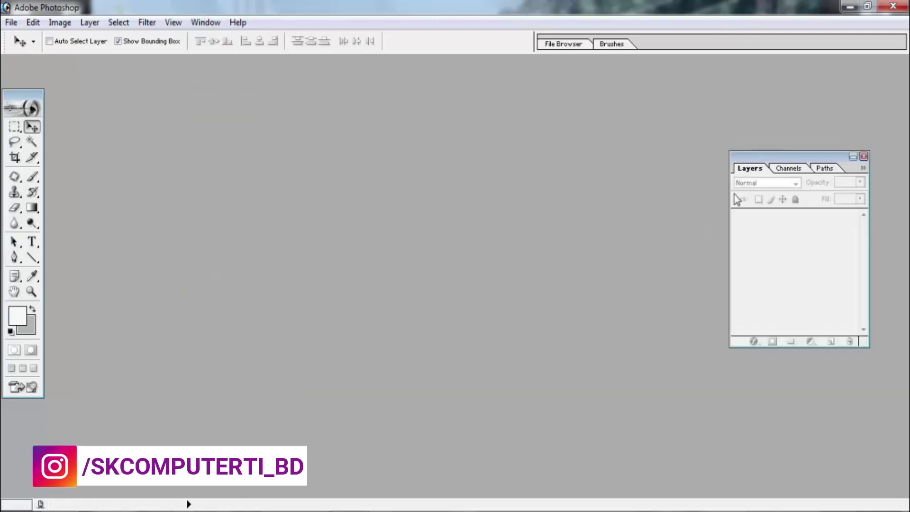
pyautogui.moveTo(786, 155); pyautogui.dragTo(825, 114)
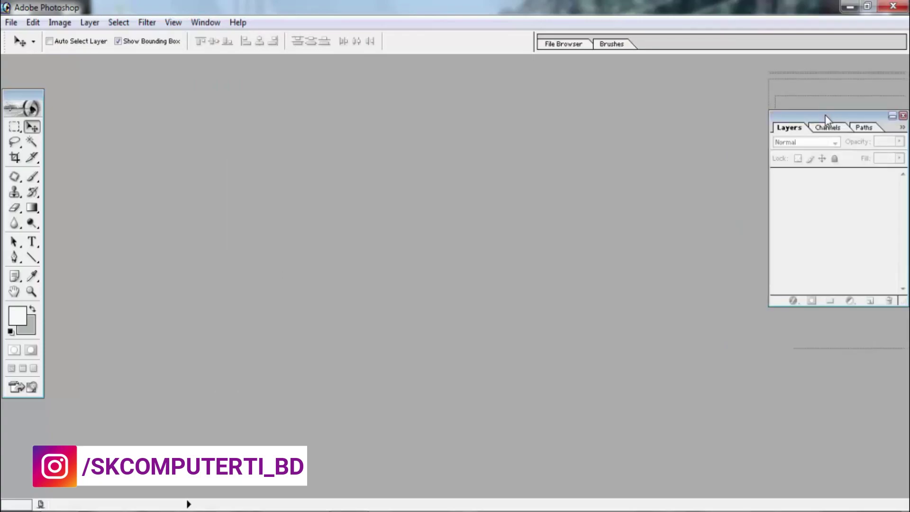
# Step: Show the Character/Paragraph palette, compare both tabs, and dock it under Layers
pyautogui.click(205, 22)
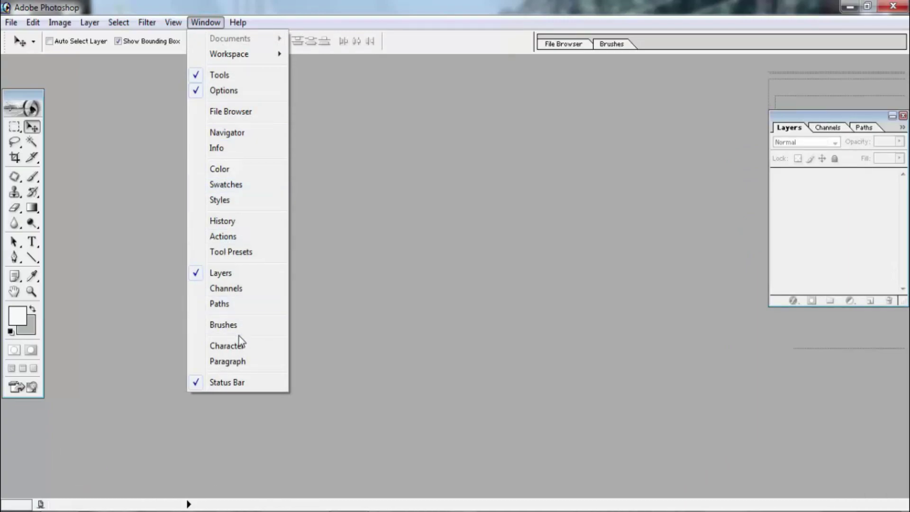
pyautogui.click(229, 363)
pyautogui.click(645, 79)
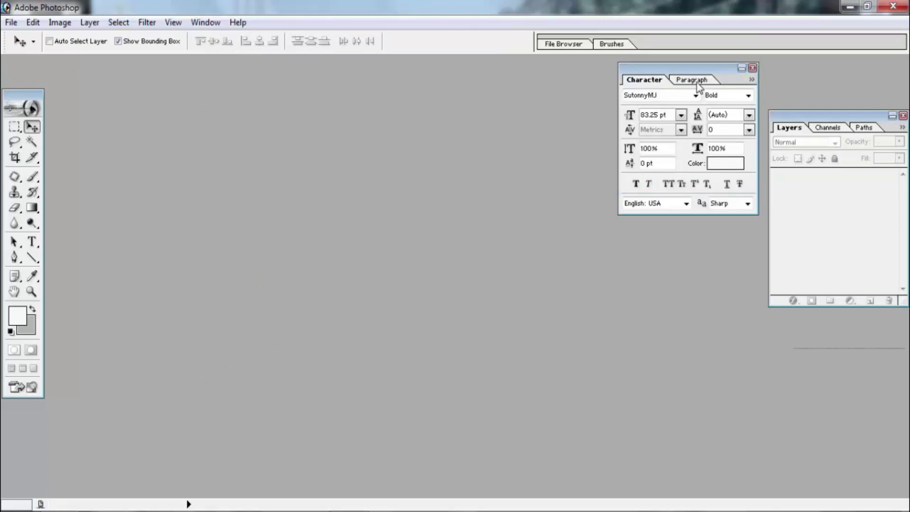
pyautogui.click(692, 80)
pyautogui.click(645, 80)
pyautogui.click(699, 79)
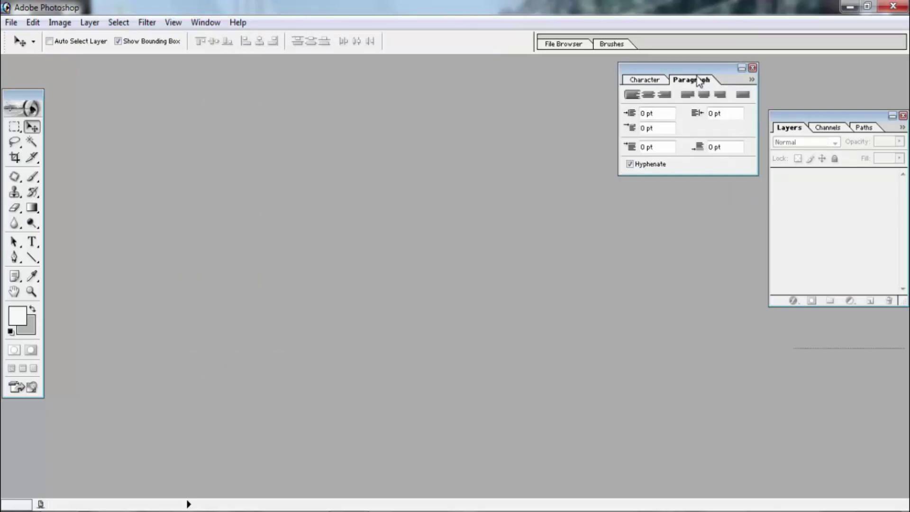
pyautogui.click(645, 81)
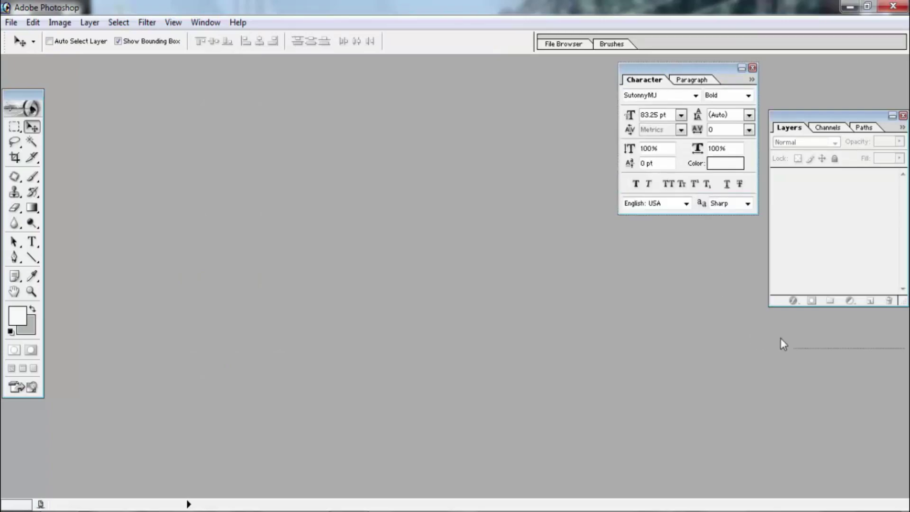
pyautogui.moveTo(782, 344); pyautogui.dragTo(834, 314)
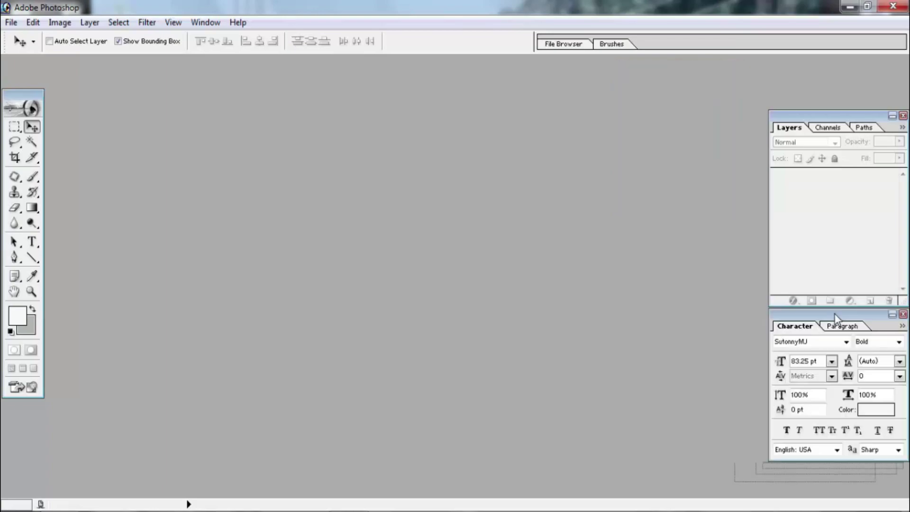
# Step: Dock the Navigator/Info palette above Layers and shift Layers and Character down slightly
pyautogui.click(205, 23)
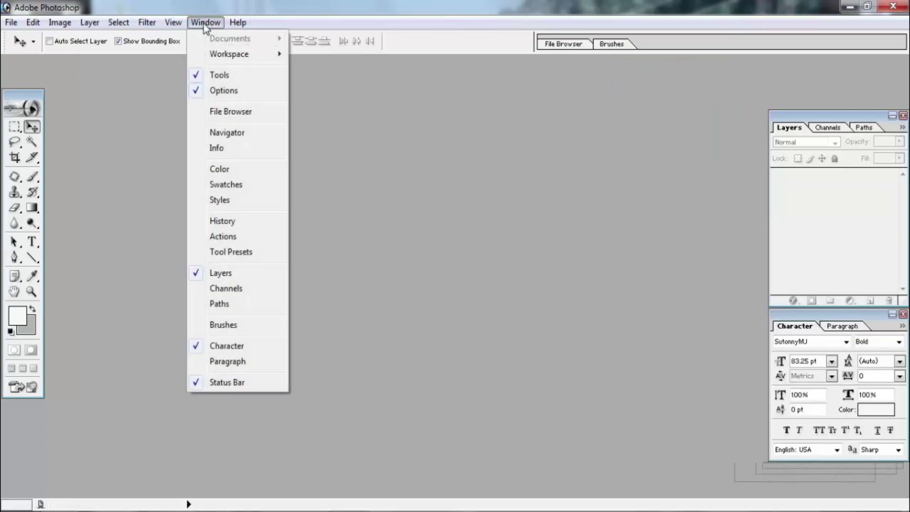
pyautogui.click(222, 133)
pyautogui.moveTo(804, 154); pyautogui.dragTo(822, 50)
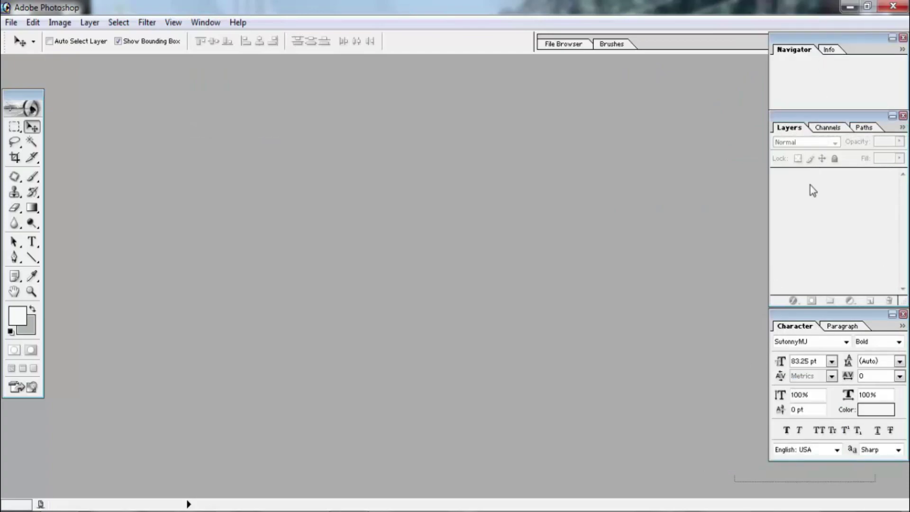
pyautogui.moveTo(801, 119); pyautogui.dragTo(802, 137)
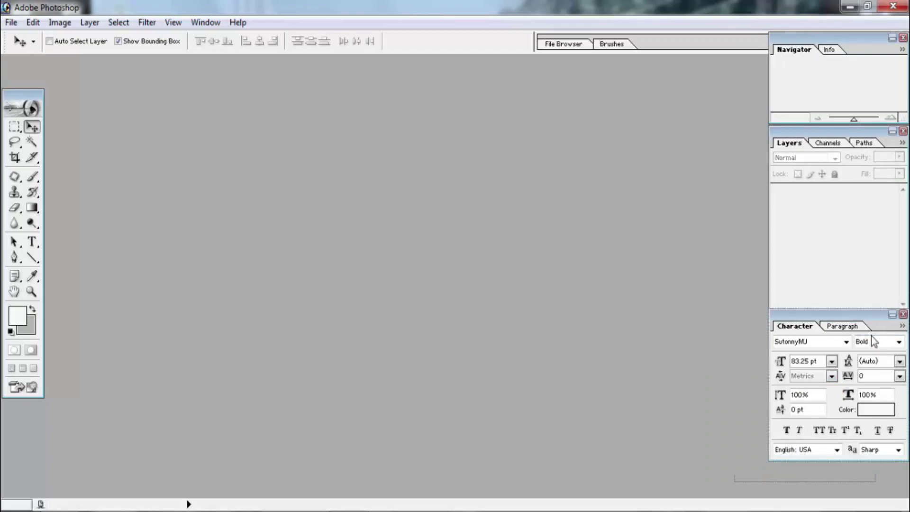
pyautogui.moveTo(886, 338); pyautogui.dragTo(886, 353)
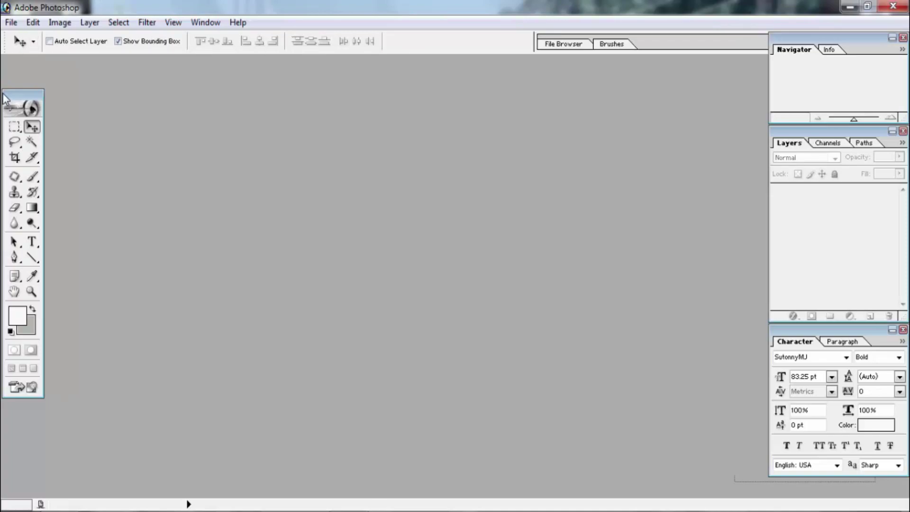
# Step: Move the toolbox slightly right and try the Lasso and Rectangular Marquee tools
pyautogui.moveTo(3, 94); pyautogui.dragTo(18, 92)
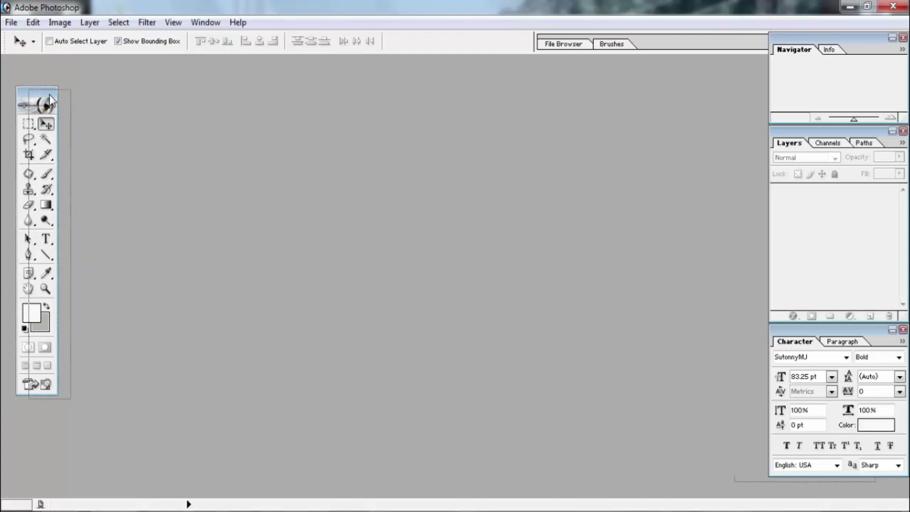
pyautogui.moveTo(45, 96); pyautogui.dragTo(61, 100)
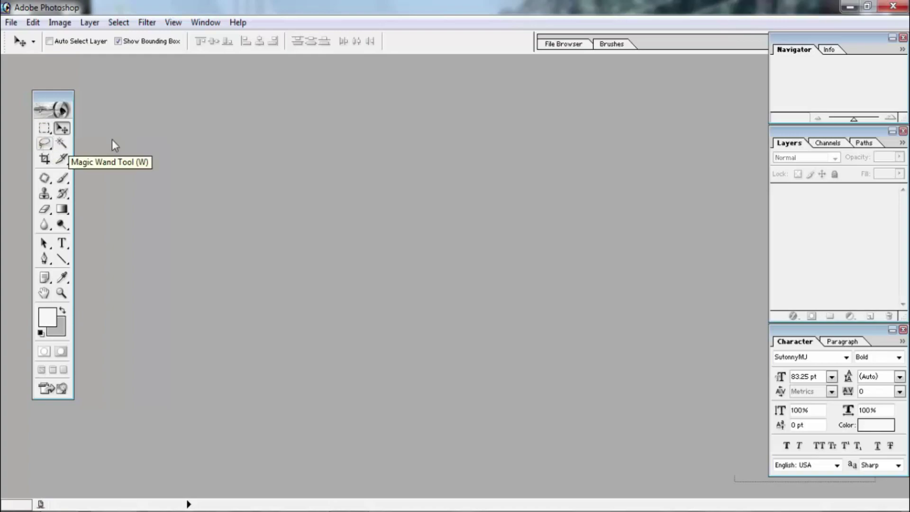
pyautogui.click(45, 145)
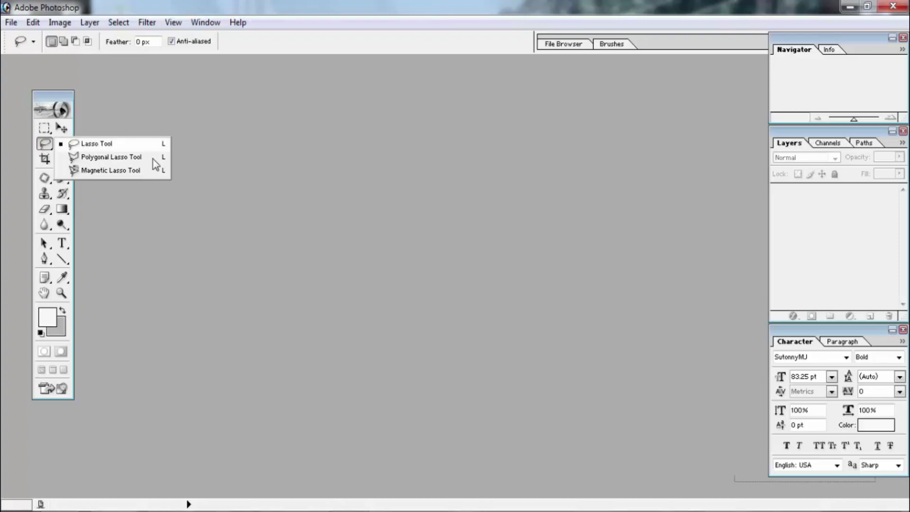
pyautogui.click(48, 131)
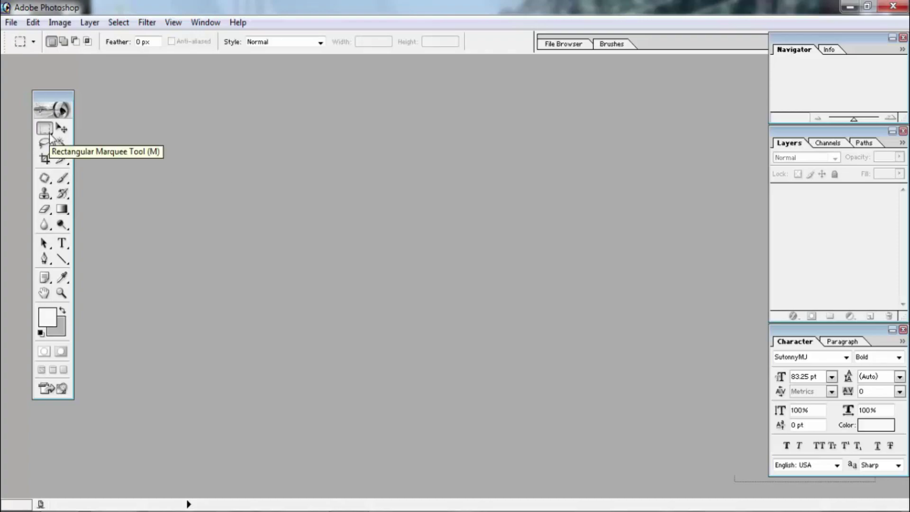
# Step: Cycle tools with shortcuts L, V, W, M and J, ending on the Patch tool
pyautogui.press('l')
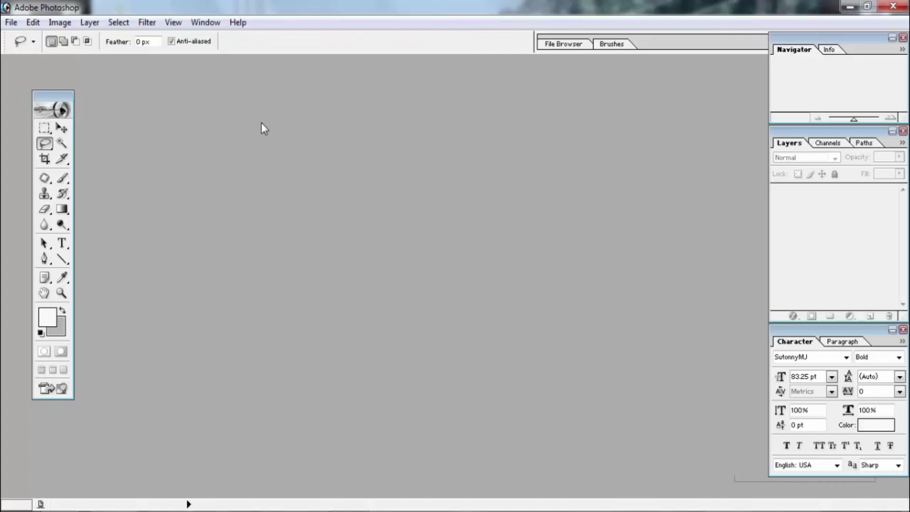
pyautogui.press('v')
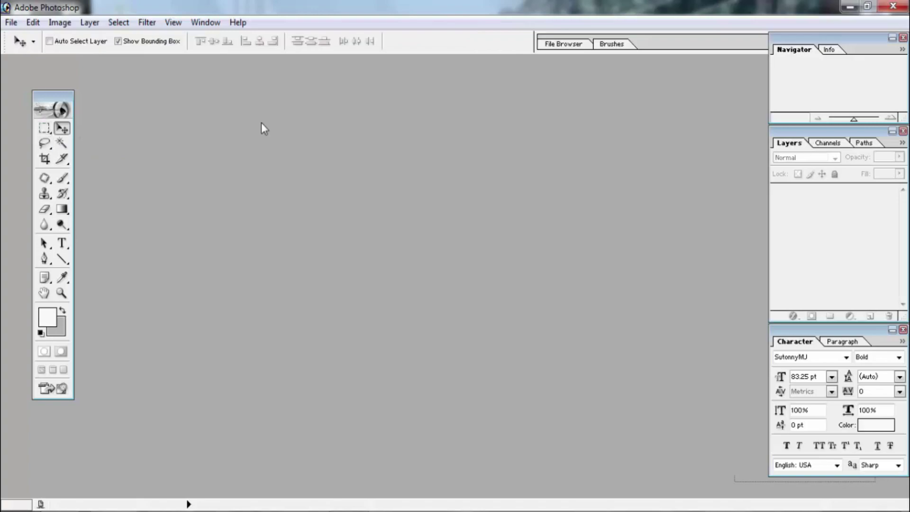
pyautogui.press('w')
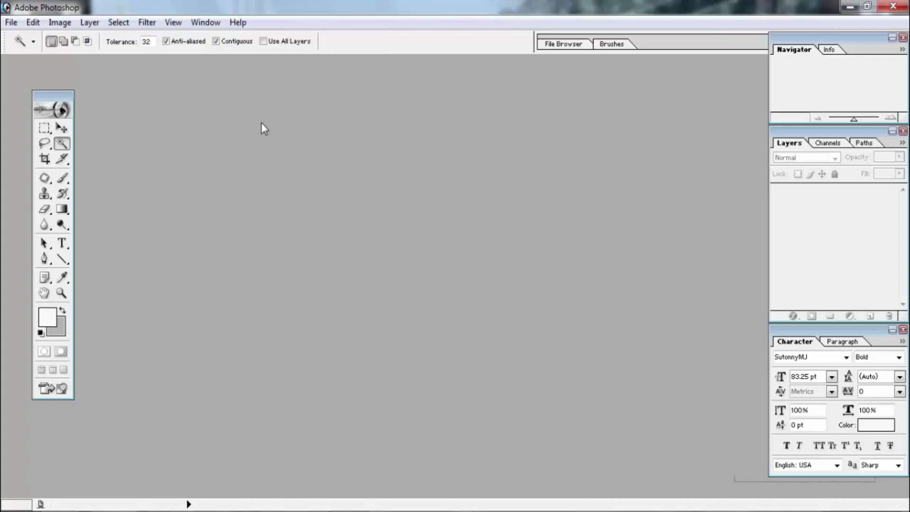
pyautogui.press('m')
pyautogui.press('j')
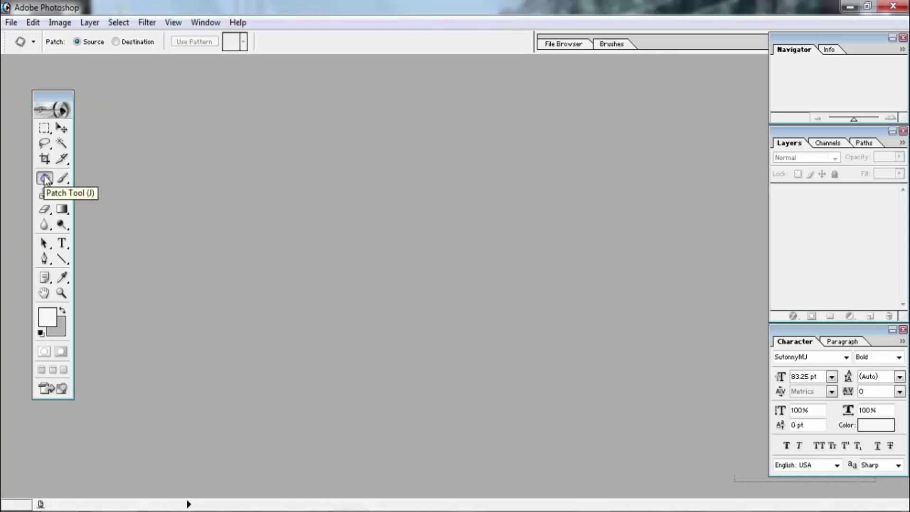
# Step: Select the Move and Rectangular Marquee tools and move the toolbox back up-left
pyautogui.click(62, 128)
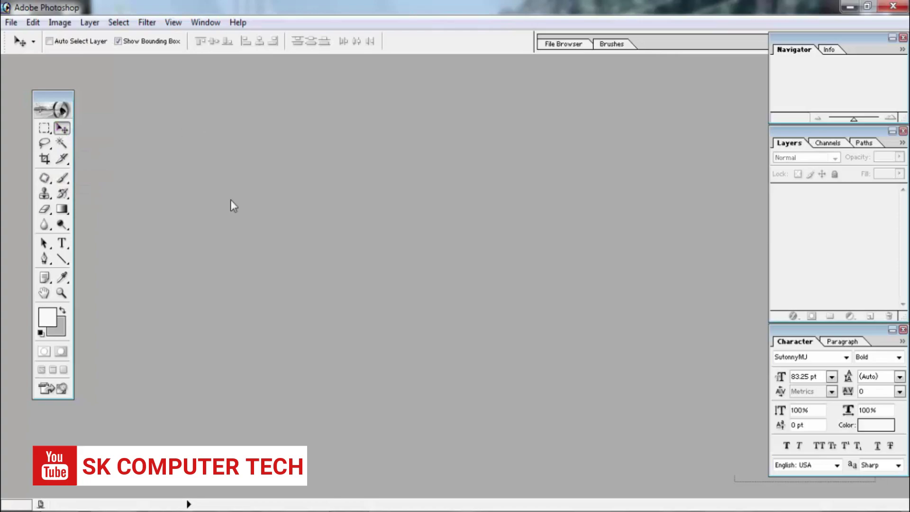
pyautogui.click(43, 130)
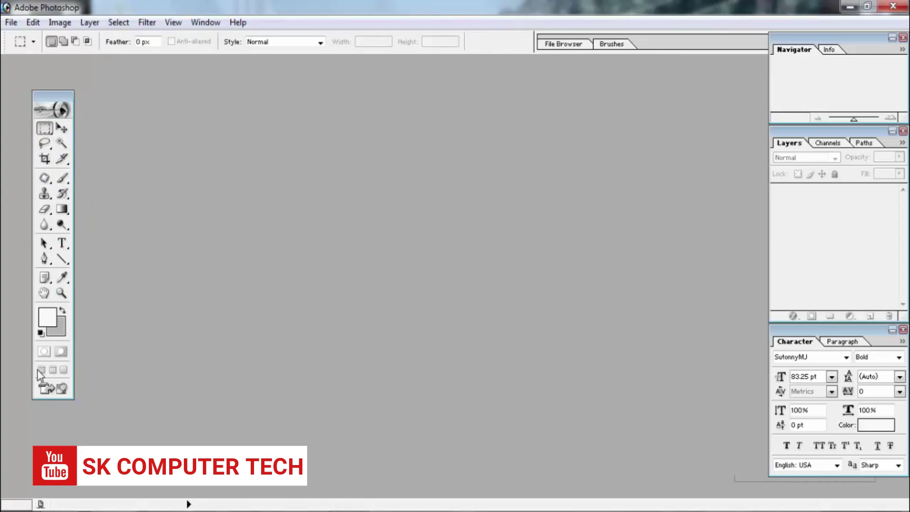
pyautogui.moveTo(57, 107); pyautogui.dragTo(39, 101)
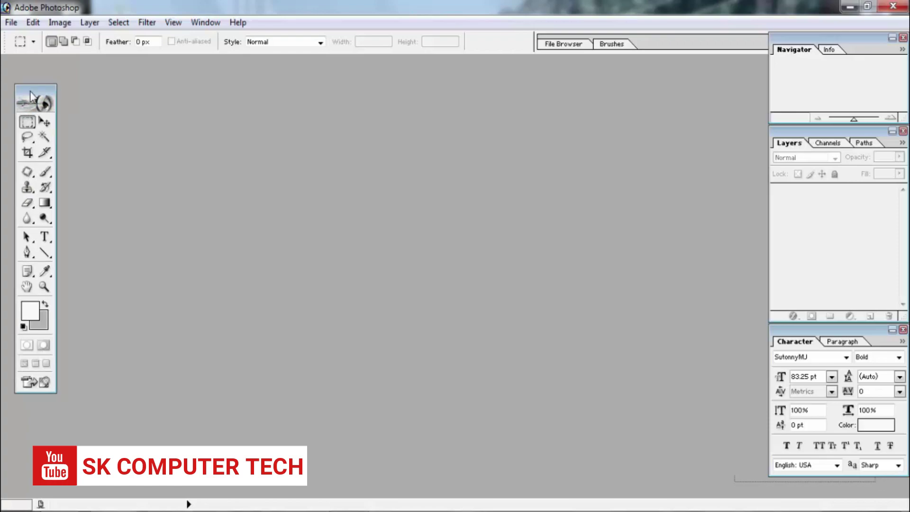
# Step: Try the Pen and Path Selection tools, then bring the browser's Google page forward
pyautogui.click(29, 254)
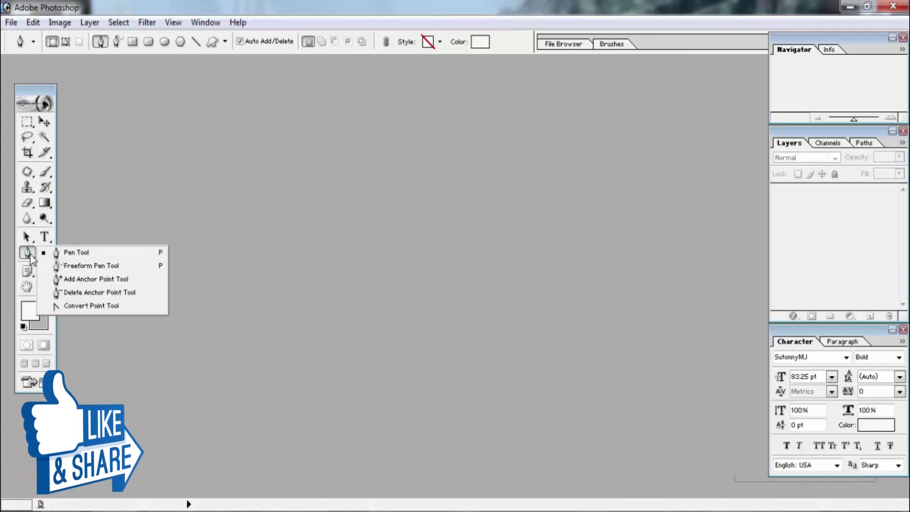
pyautogui.click(27, 237)
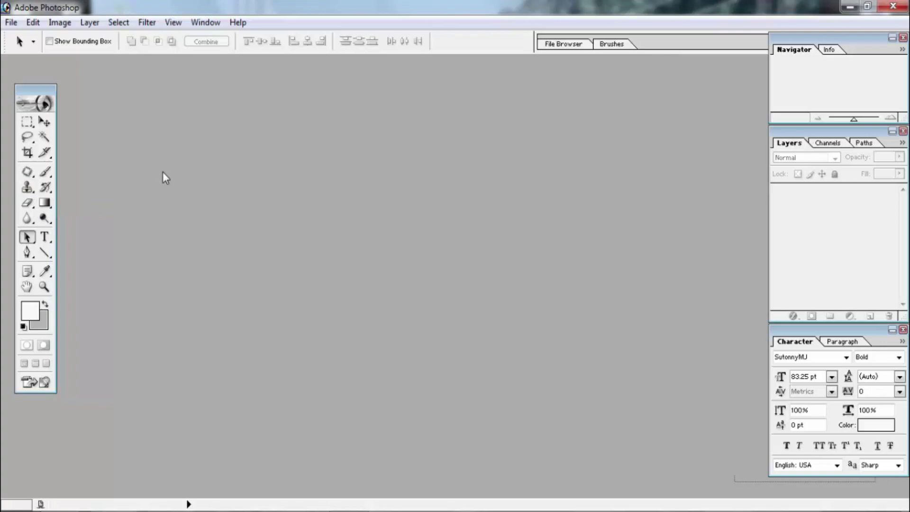
pyautogui.click(217, 501)
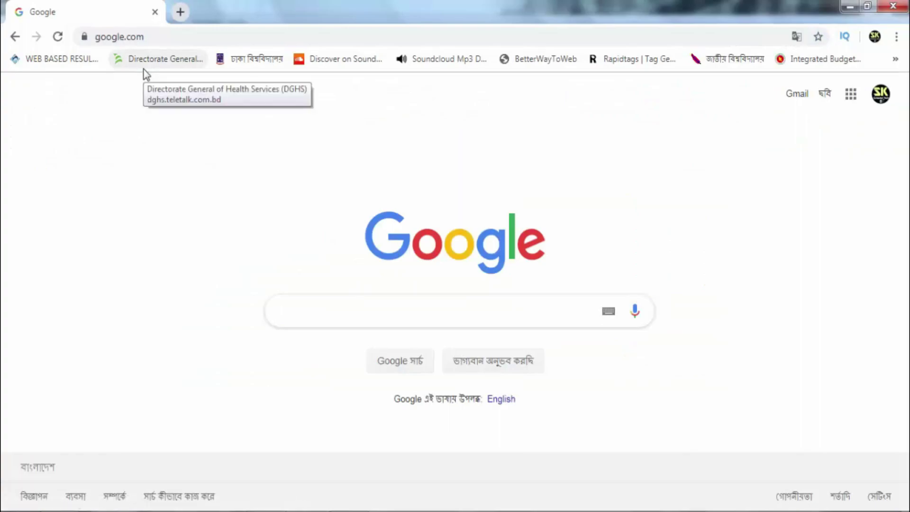
# Step: Search Google Images for 'about photoshop 7.0 tolbar'
pyautogui.click(828, 94)
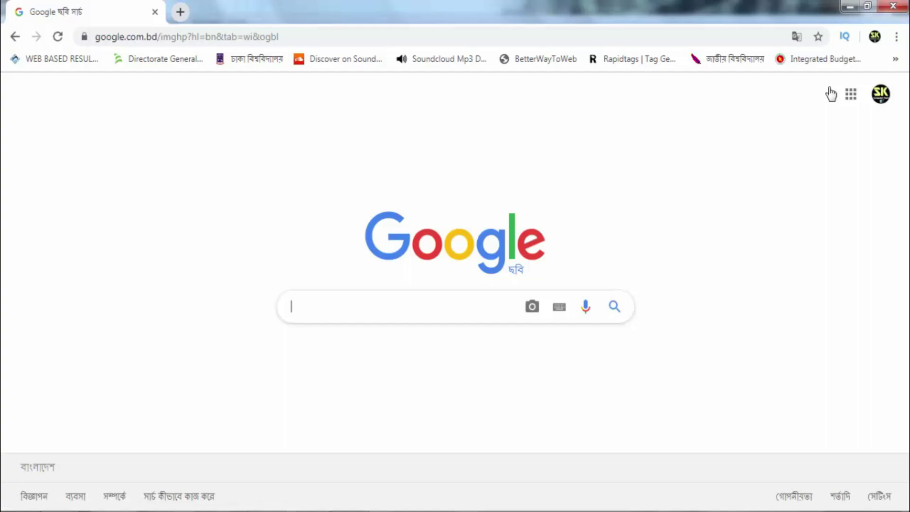
pyautogui.write('about')
pyautogui.press('Down')
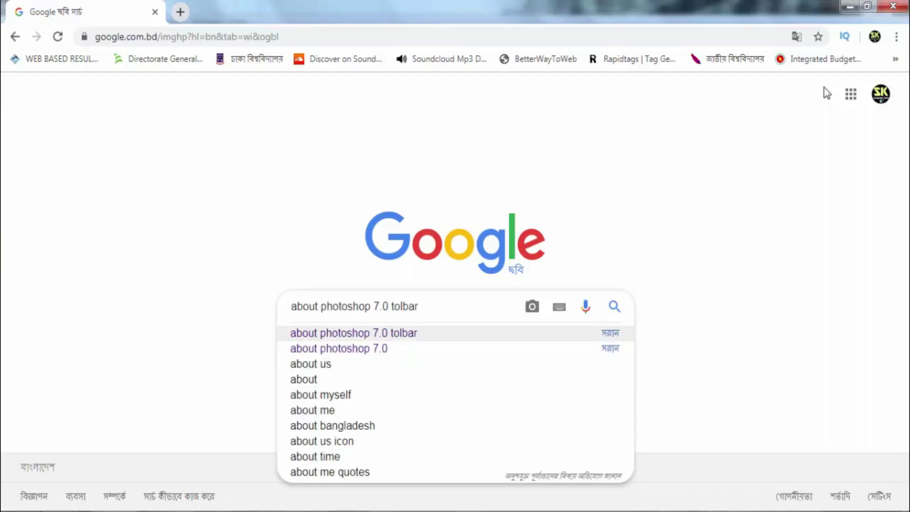
pyautogui.press('Return')
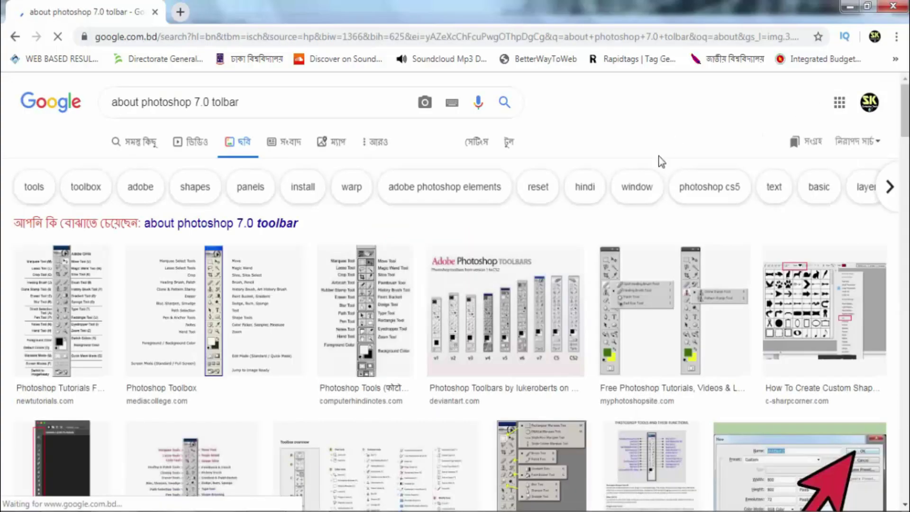
# Step: Preview the first result, open its source page in a new tab, and return to results
pyautogui.click(101, 299)
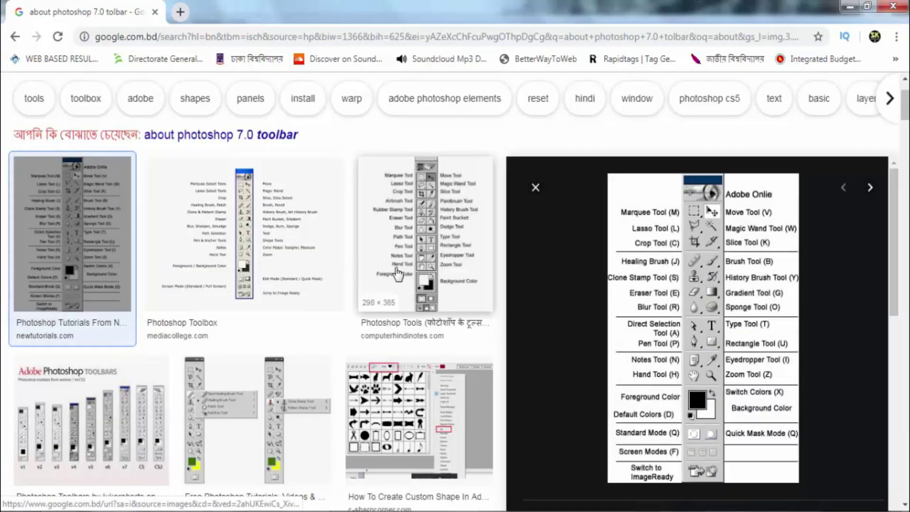
pyautogui.rightClick(632, 284)
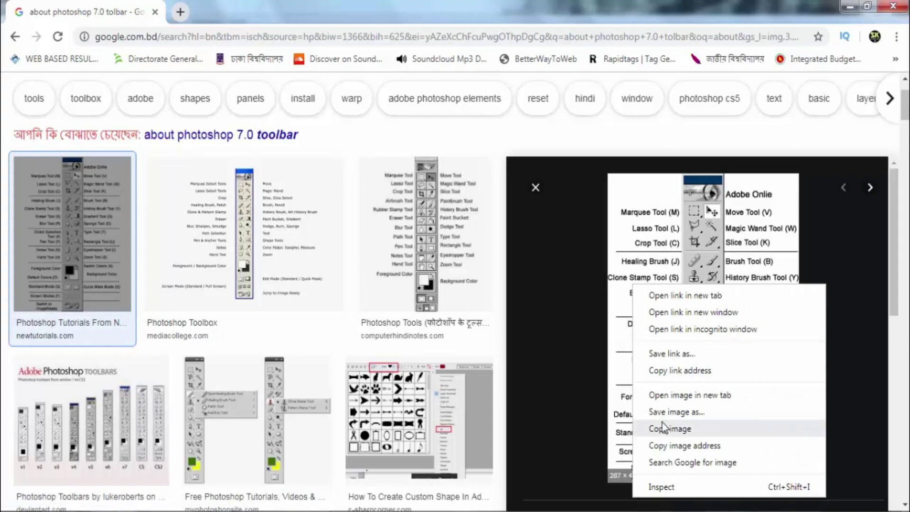
pyautogui.click(646, 257)
pyautogui.click(639, 259)
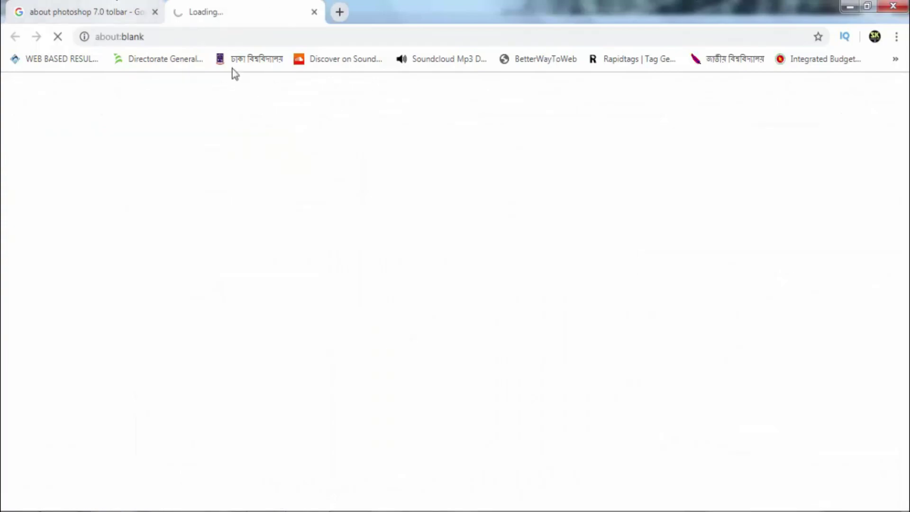
pyautogui.hotkey('ctrl', 'shift', 'Tab')
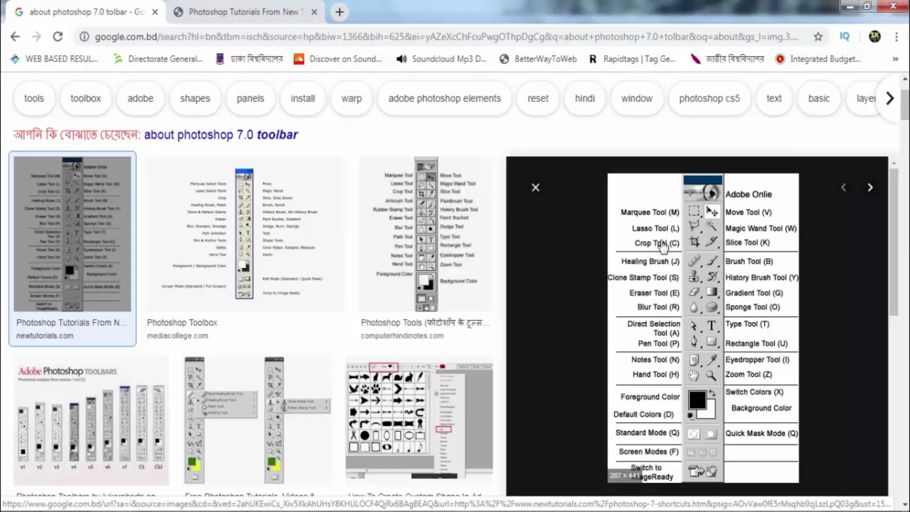
# Step: Preview the Photoshop Toolbox image, read the newtutorials.com shortcut lists, then return to Photoshop
pyautogui.click(270, 256)
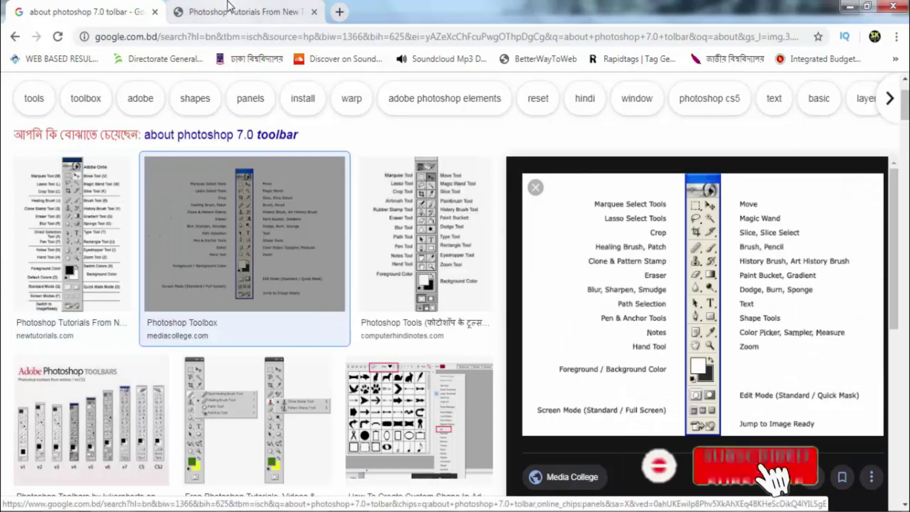
pyautogui.hotkey('ctrl', 'Tab')
pyautogui.scroll(-3, 467, 300)
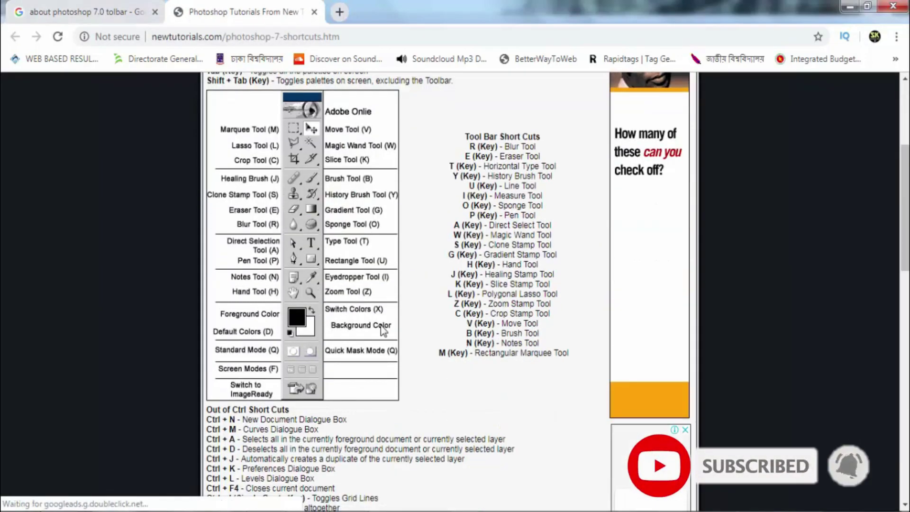
pyautogui.scroll(2, 398, 290)
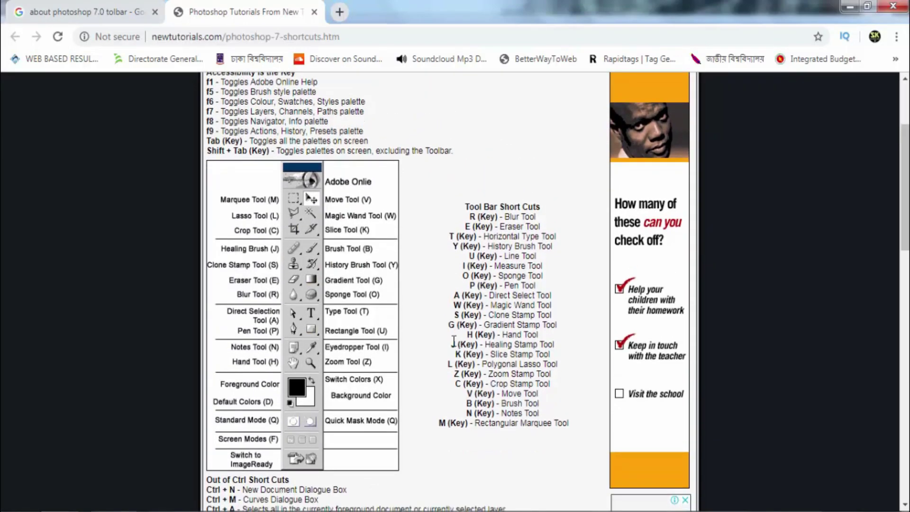
pyautogui.scroll(-3, 454, 341)
pyautogui.scroll(-4, 454, 347)
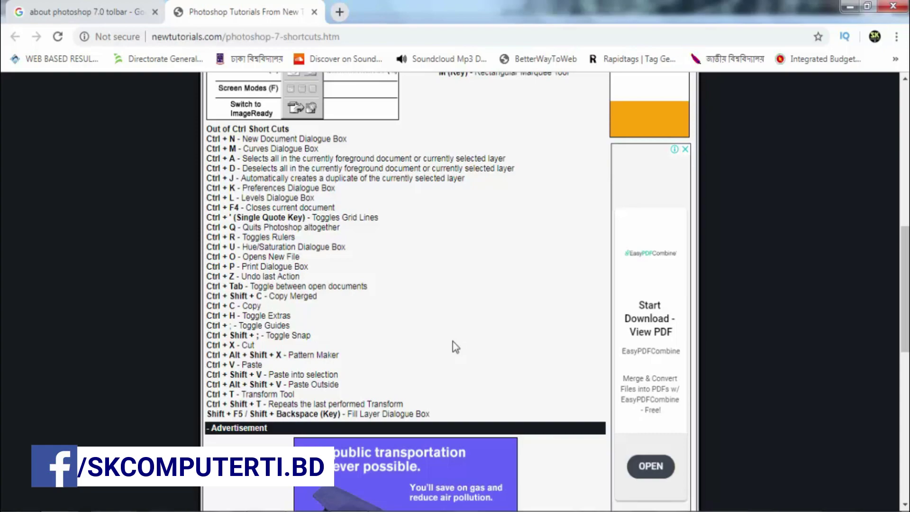
pyautogui.scroll(10, 454, 347)
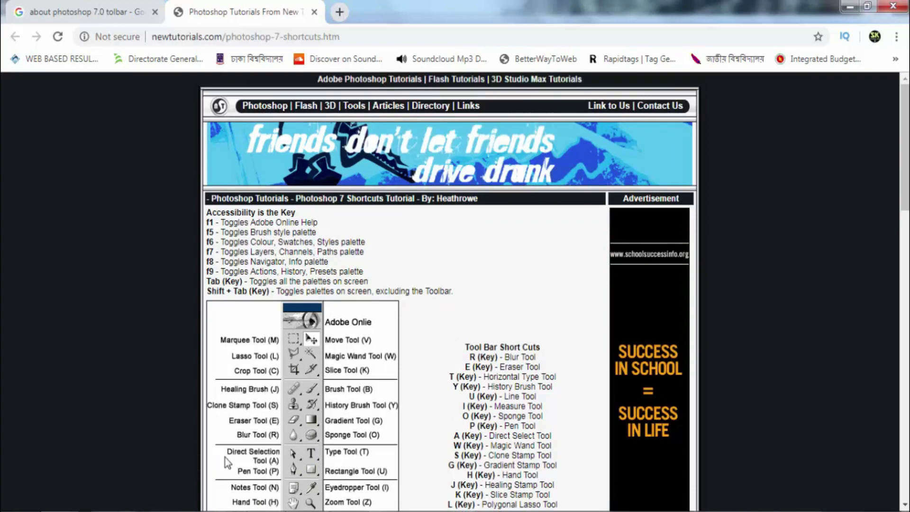
pyautogui.hotkey('alt', 'Tab')
pyautogui.click(11, 24)
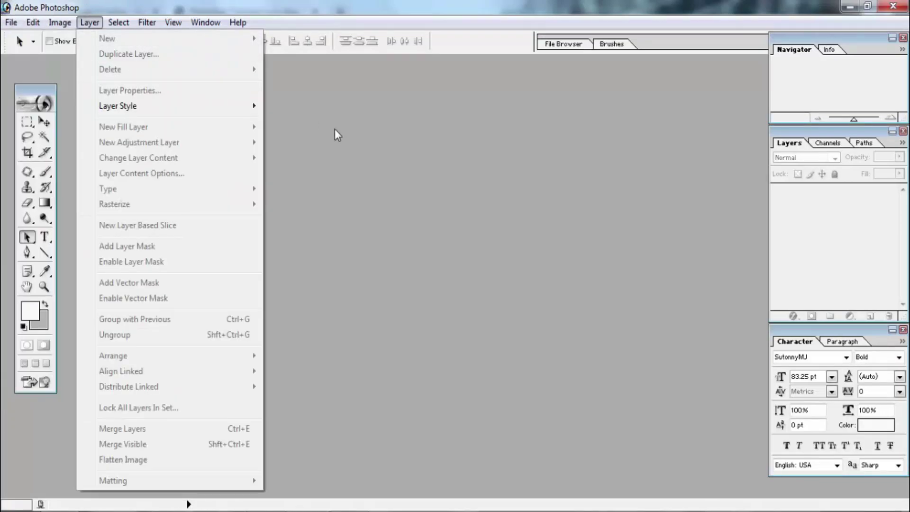
# Step: Browse the Layer menu, nudge the toolbox, and try slice, crop, lasso, marquee, magic wand and move tools
pyautogui.click(34, 97)
pyautogui.moveTo(30, 94); pyautogui.dragTo(38, 88)
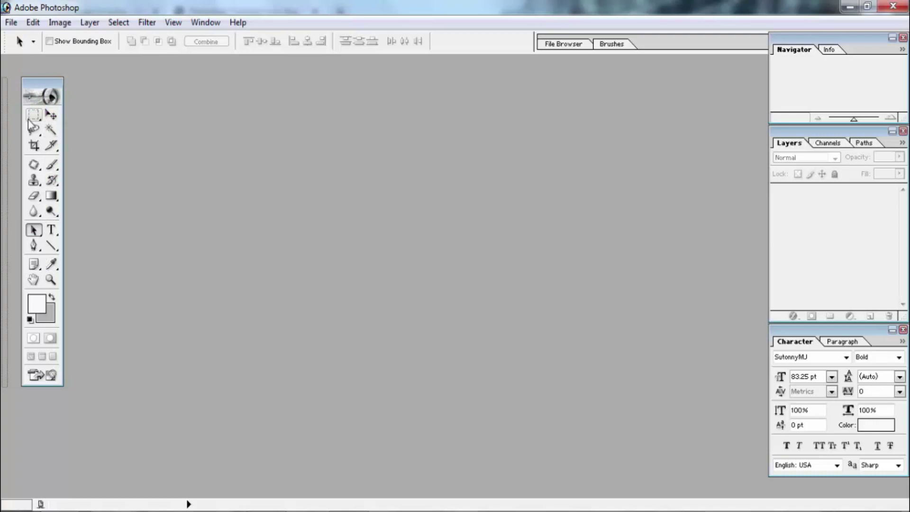
pyautogui.click(51, 148)
pyautogui.click(34, 147)
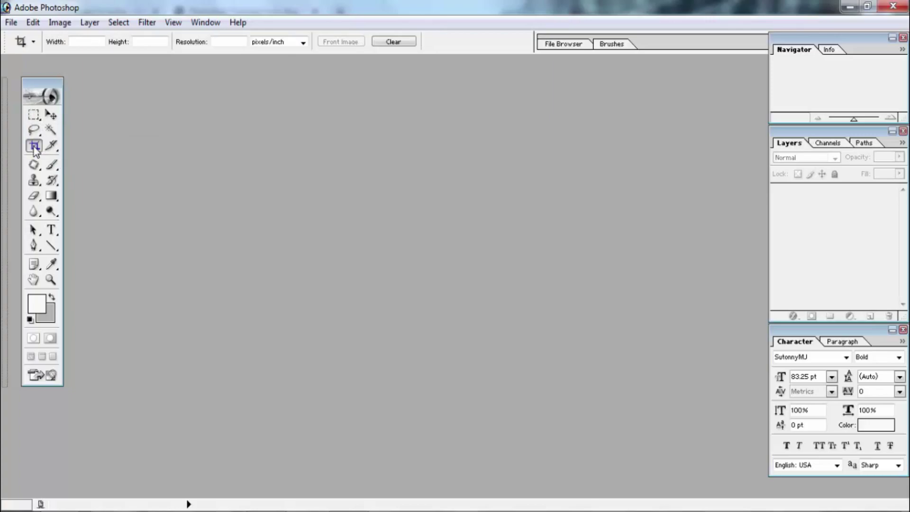
pyautogui.click(34, 133)
pyautogui.click(34, 117)
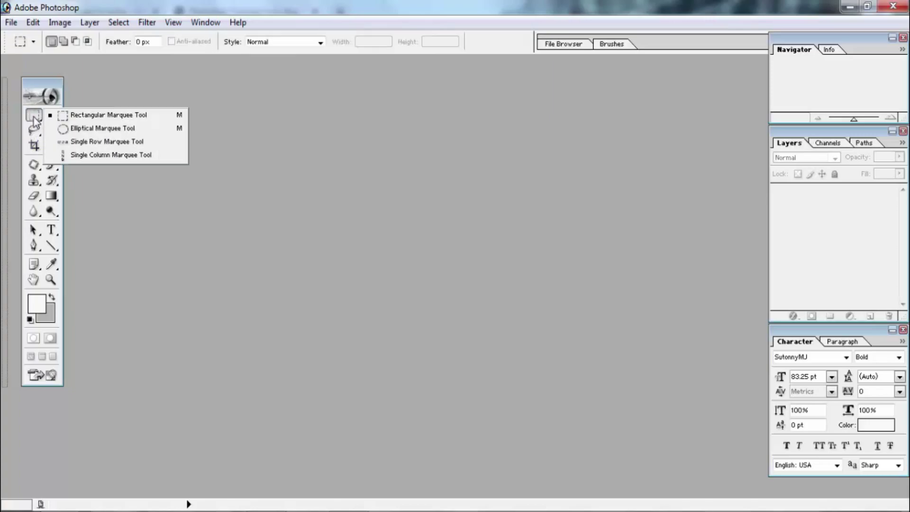
pyautogui.click(50, 129)
pyautogui.click(52, 114)
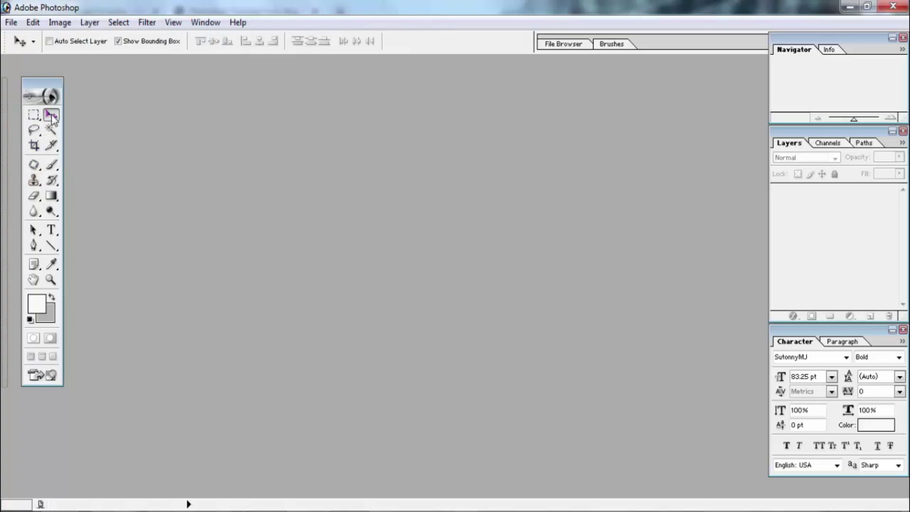
pyautogui.click(51, 129)
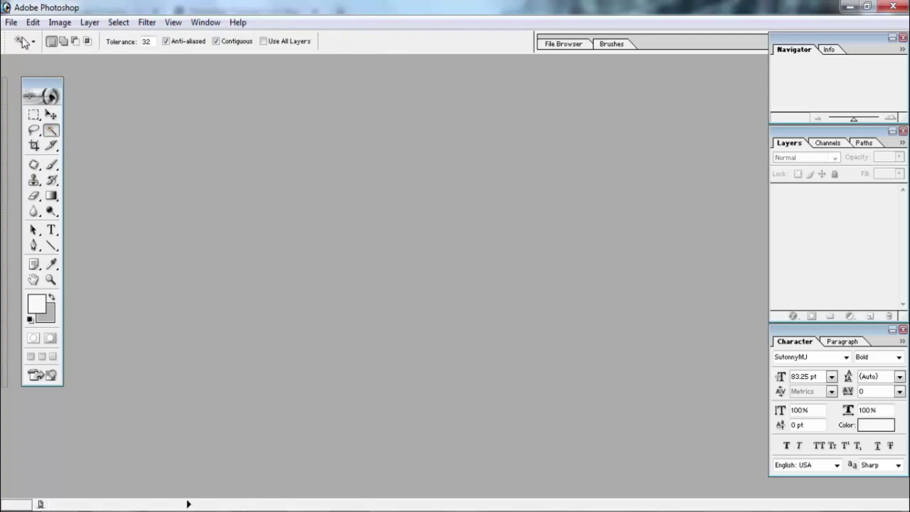
pyautogui.click(32, 116)
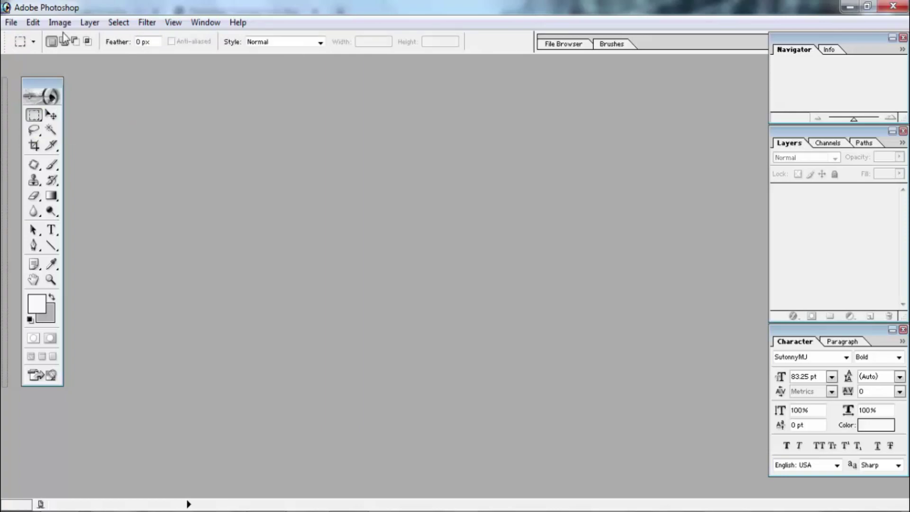
pyautogui.click(47, 118)
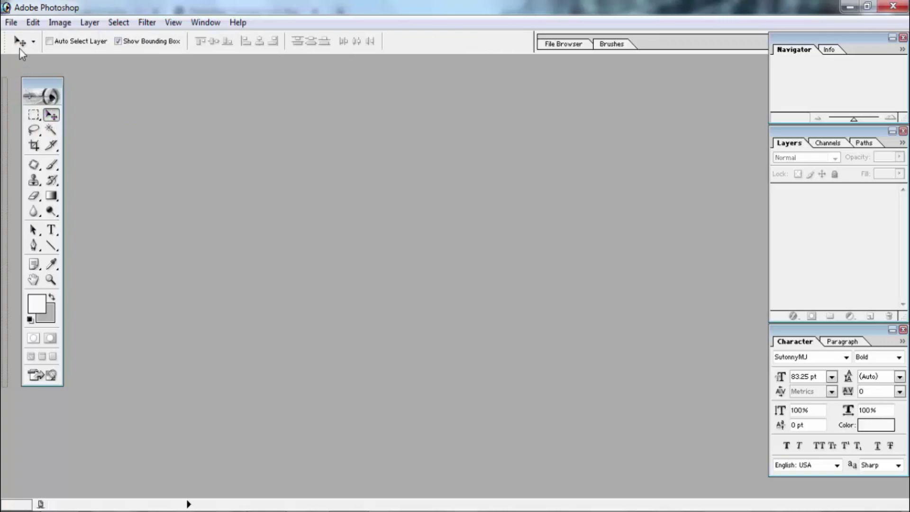
# Step: Try the Type and Blur tools, checking Blur's strength, Normal blending mode and brush size options
pyautogui.click(51, 230)
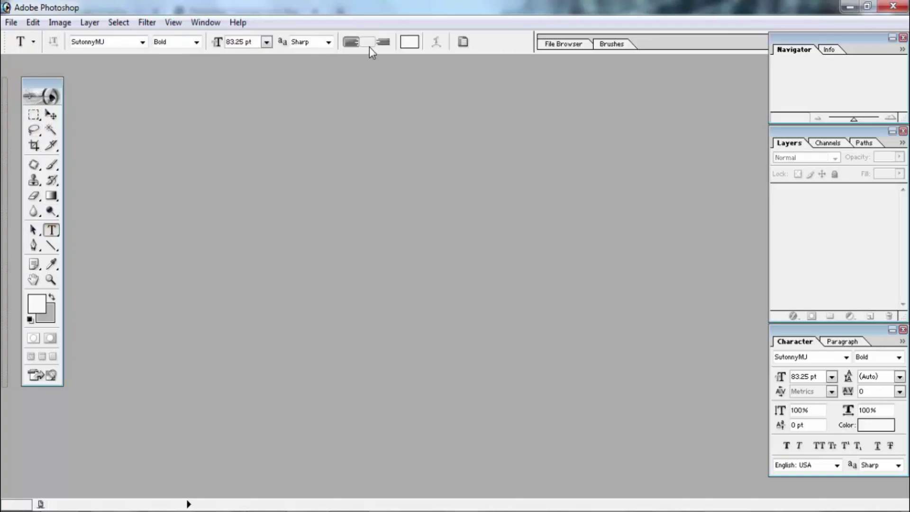
pyautogui.click(33, 211)
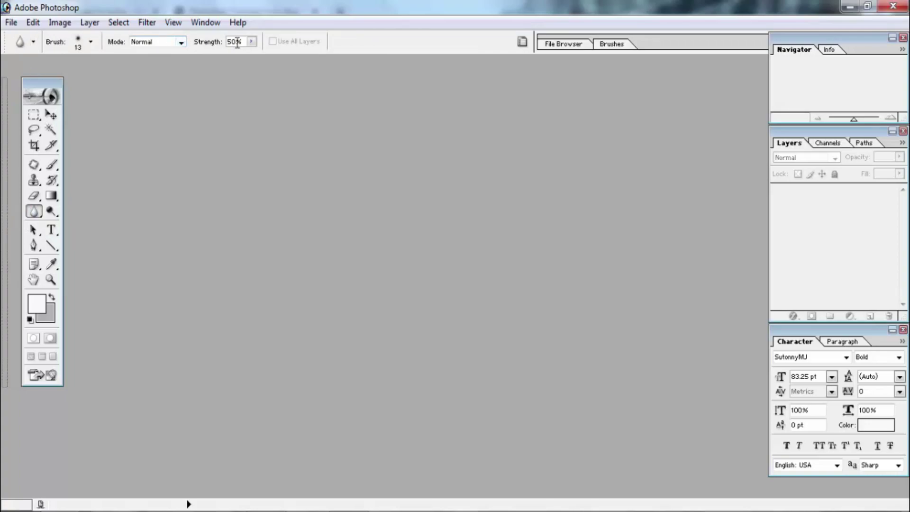
pyautogui.click(251, 41)
pyautogui.click(181, 42)
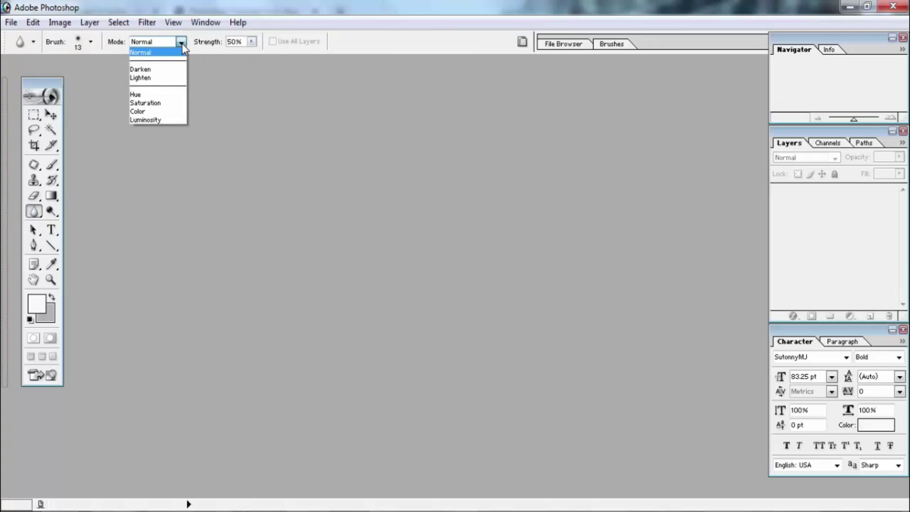
pyautogui.click(181, 43)
pyautogui.click(91, 42)
pyautogui.click(91, 42)
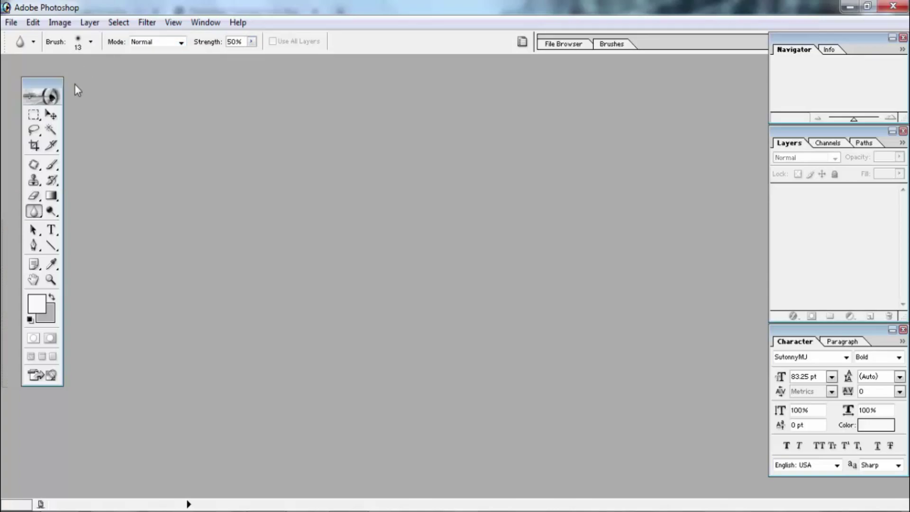
# Step: Select the Move tool with Auto Select Layer and Show Bounding Box unchecked
pyautogui.click(57, 116)
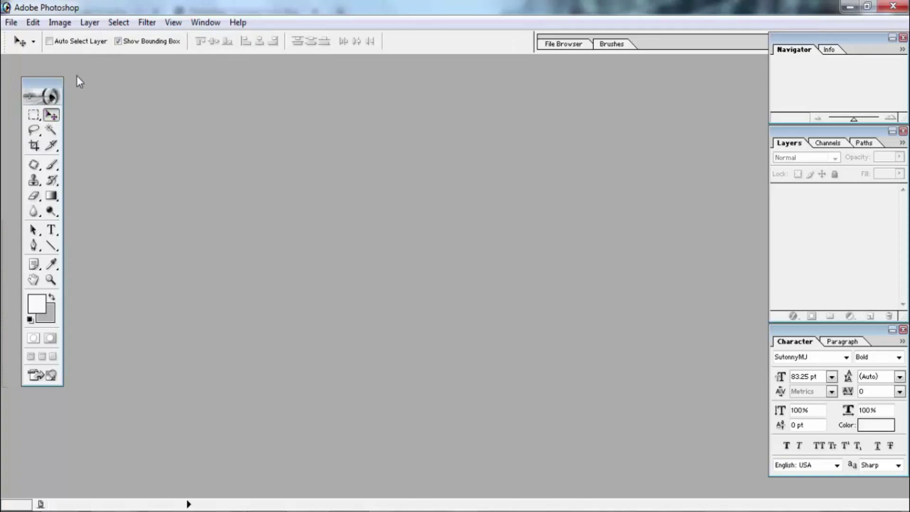
pyautogui.click(50, 42)
pyautogui.click(118, 41)
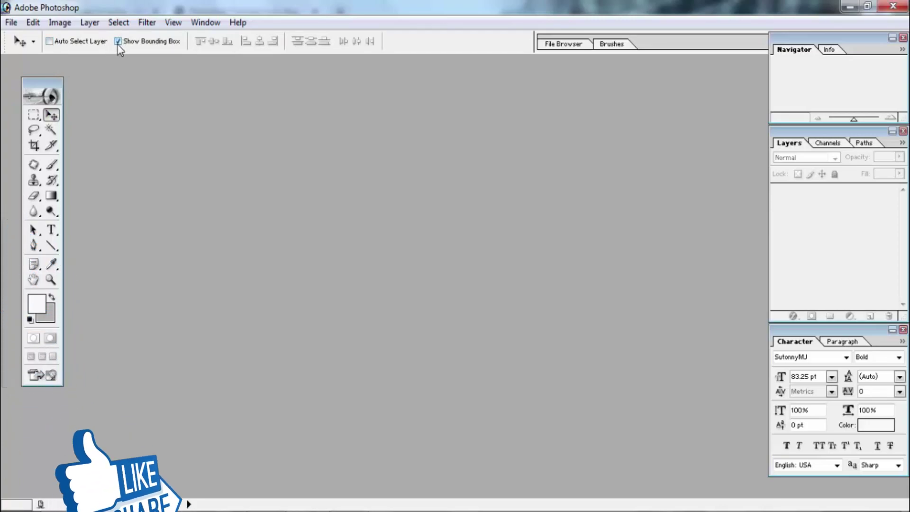
# Step: Open 968.jpg from the Desktop, center its window and maximize it
pyautogui.click(11, 22)
pyautogui.click(27, 54)
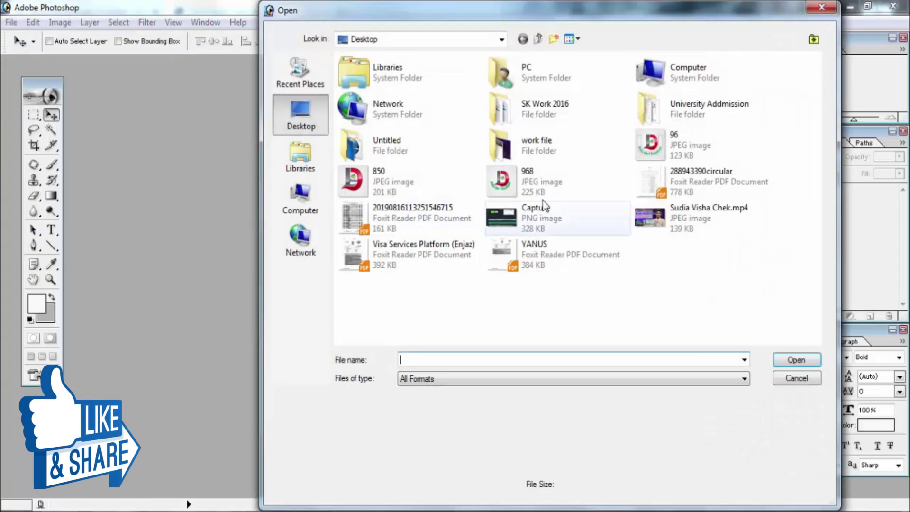
pyautogui.click(540, 194)
pyautogui.doubleClick(539, 195)
pyautogui.moveTo(156, 71); pyautogui.dragTo(301, 81)
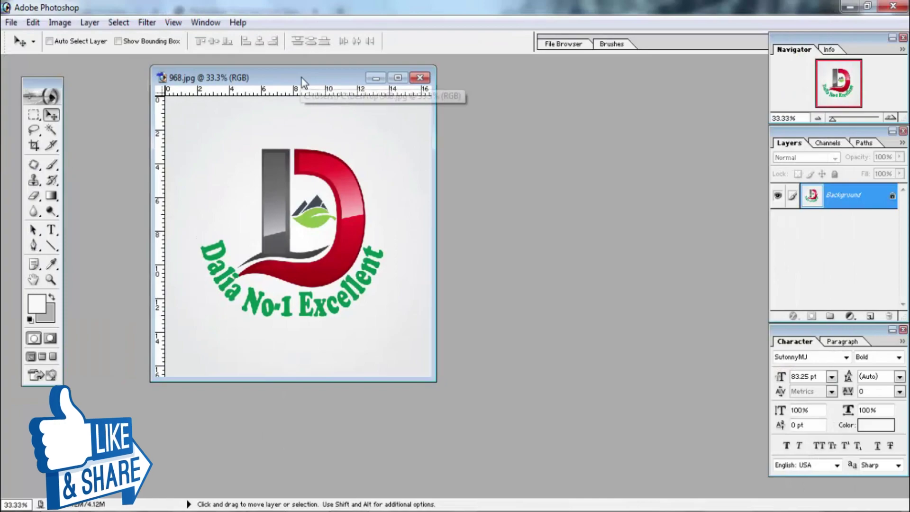
pyautogui.click(398, 79)
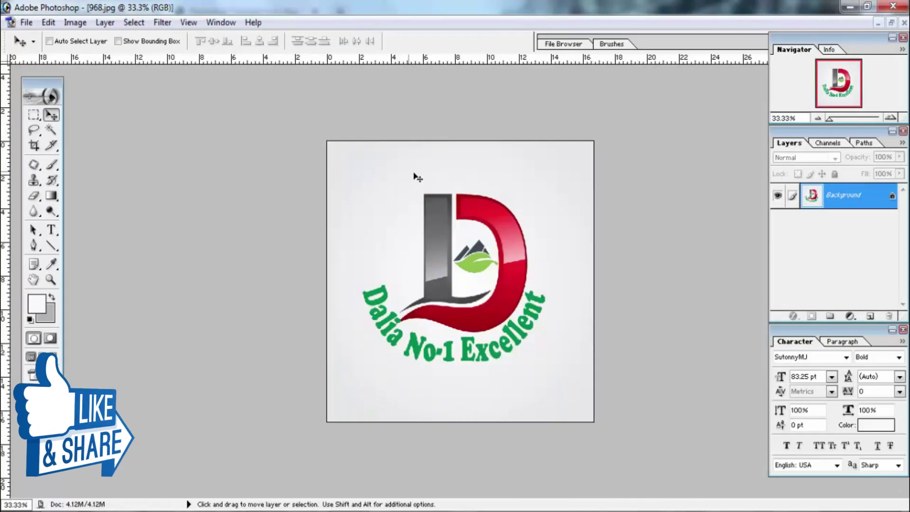
# Step: Try moving the locked Background layer, dismiss the warning, and begin a new document from File > New
pyautogui.click(27, 23)
pyautogui.click(333, 203)
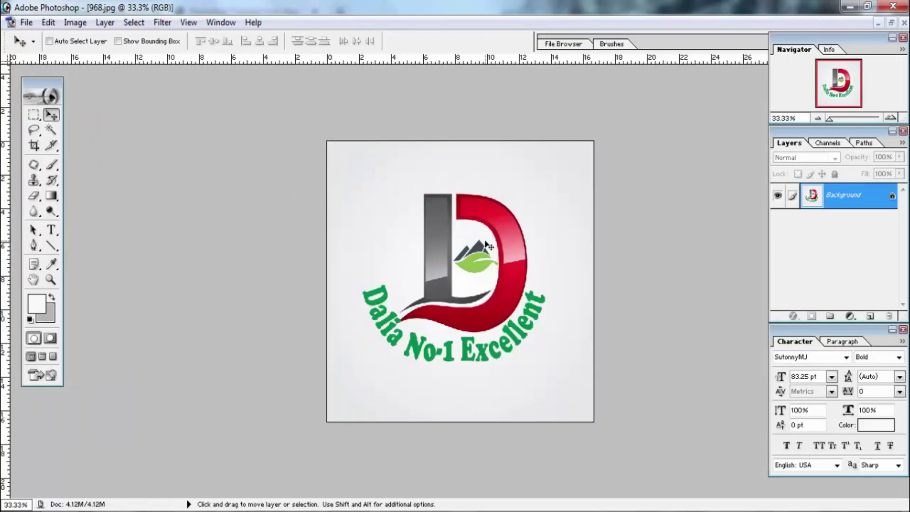
pyautogui.click(372, 203)
pyautogui.click(494, 198)
pyautogui.click(27, 23)
pyautogui.click(43, 37)
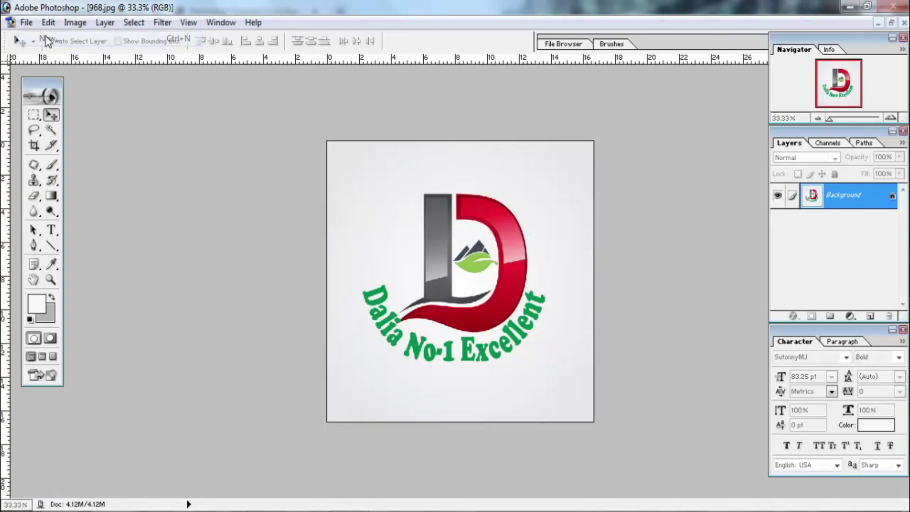
# Step: Create a new document using the 640 x 480 preset size
pyautogui.click(466, 212)
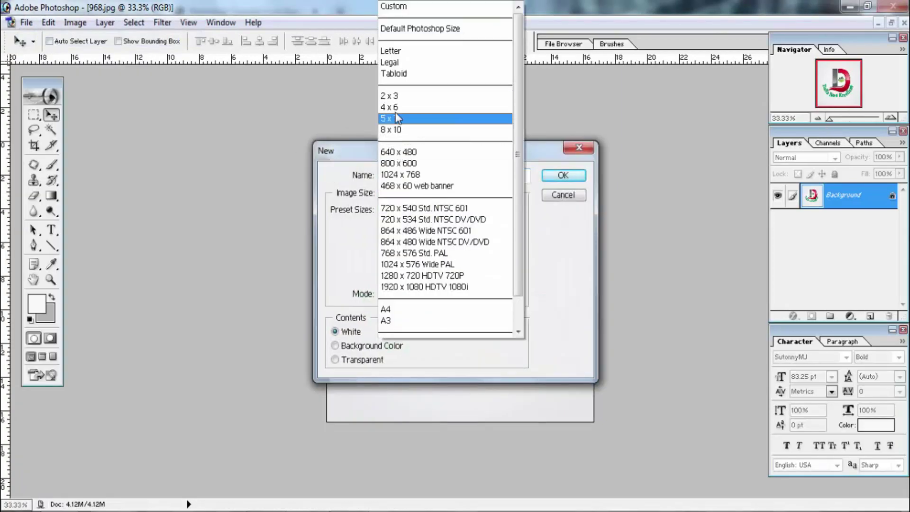
pyautogui.click(409, 155)
pyautogui.press('Return')
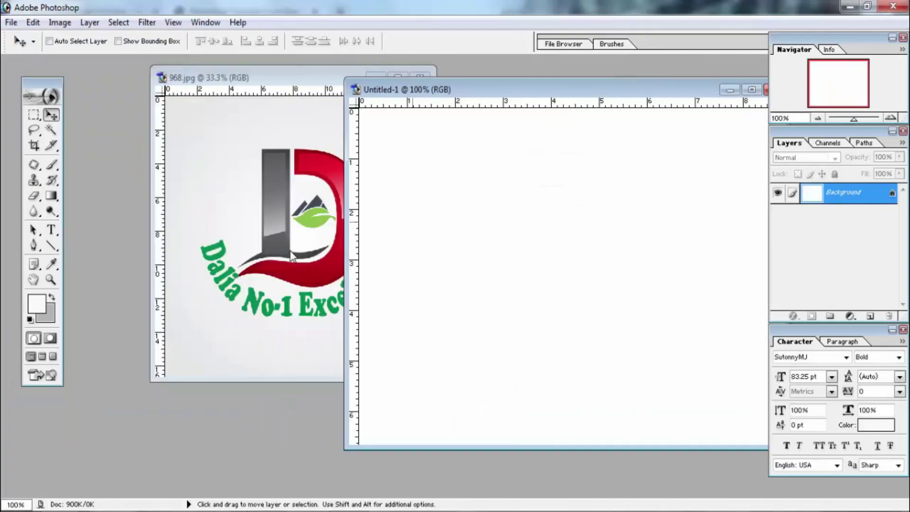
# Step: Drag the 968 logo into Untitled-1, reposition it, and maximize the Untitled-1 window
pyautogui.click(291, 255)
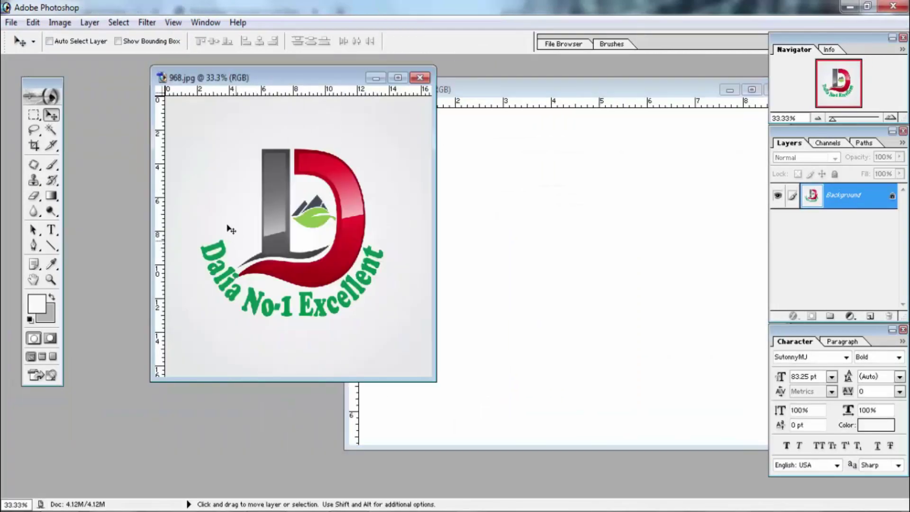
pyautogui.moveTo(318, 248); pyautogui.dragTo(477, 186)
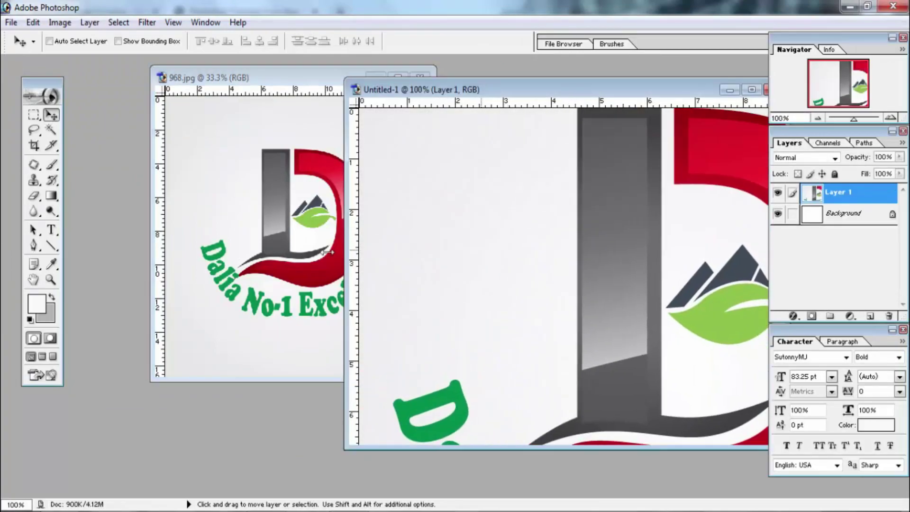
pyautogui.moveTo(549, 192); pyautogui.dragTo(536, 228)
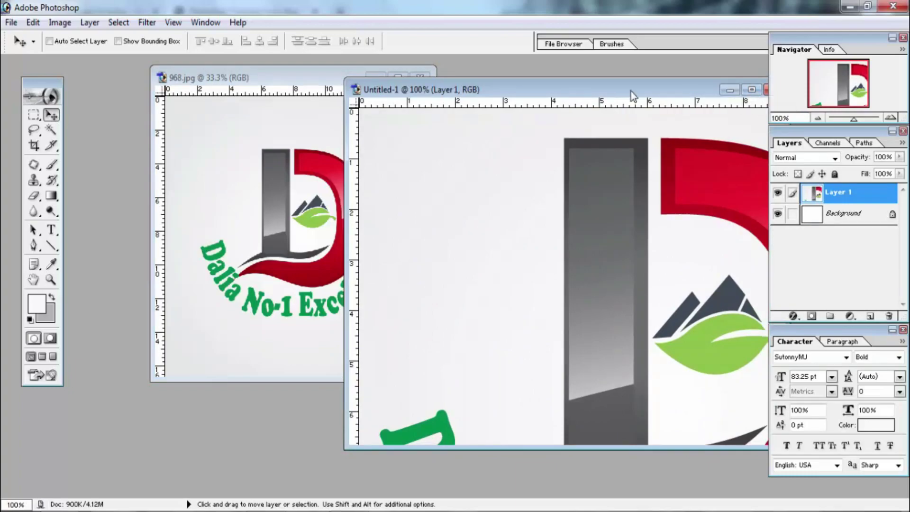
pyautogui.moveTo(630, 92); pyautogui.dragTo(340, 101)
pyautogui.click(462, 99)
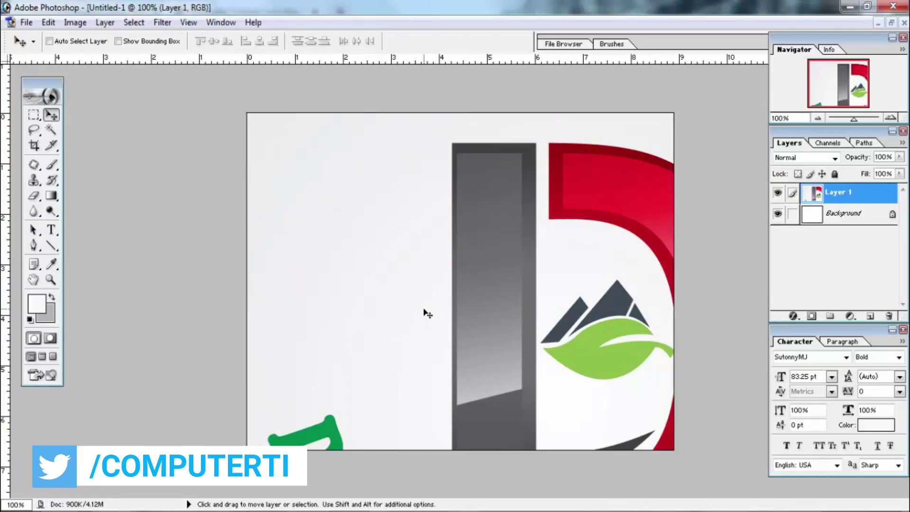
# Step: Zoom the canvas out and back in to 200% using Ctrl+-/Ctrl++ and the Zoom tool
pyautogui.hotkey('ctrl', '-')
pyautogui.hotkey('ctrl', '-')
pyautogui.hotkey('ctrl', '-')
pyautogui.hotkey('ctrl', '-')
pyautogui.hotkey('ctrl', '-')
pyautogui.hotkey('ctrl', '-')
pyautogui.hotkey('ctrl', '+')
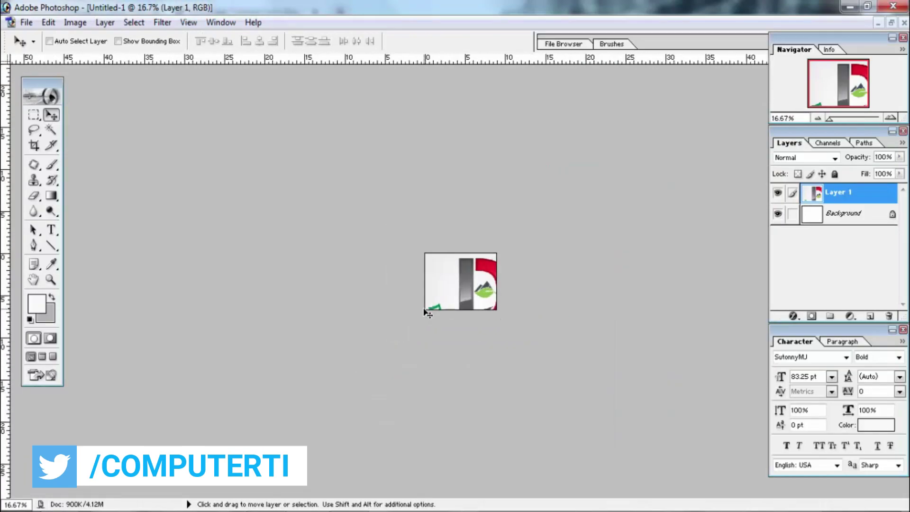
pyautogui.hotkey('ctrl', '+')
pyautogui.hotkey('ctrl', '+')
pyautogui.hotkey('ctrl', '+')
pyautogui.hotkey('ctrl', '+')
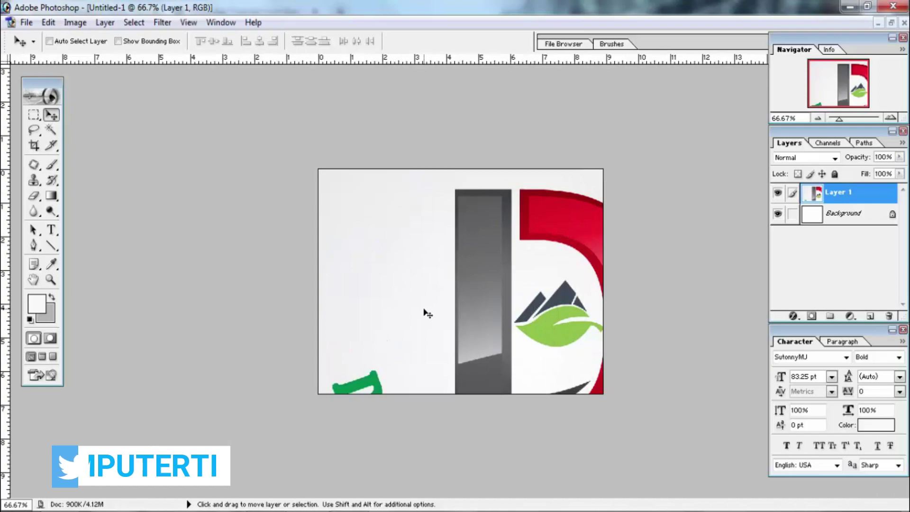
pyautogui.hotkey('ctrl', 'space')
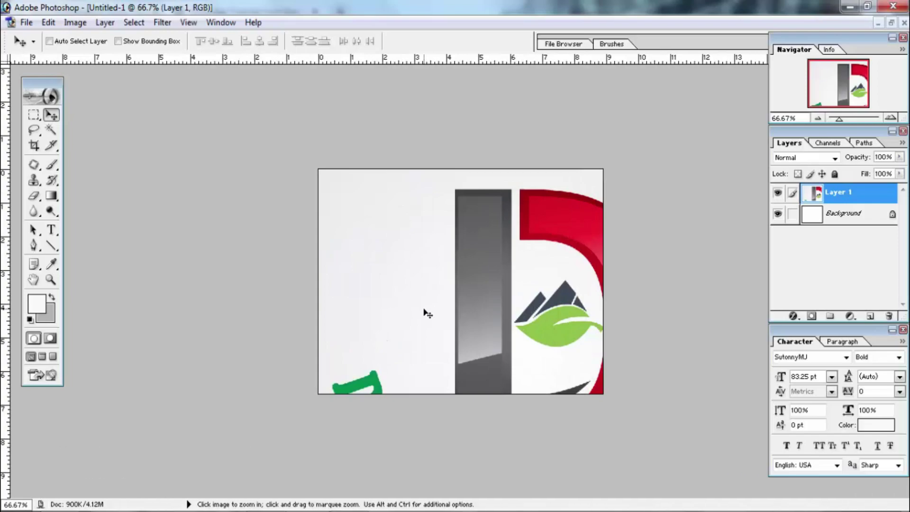
pyautogui.keyDown('ctrl'); pyautogui.click(425, 312); pyautogui.keyUp('ctrl')
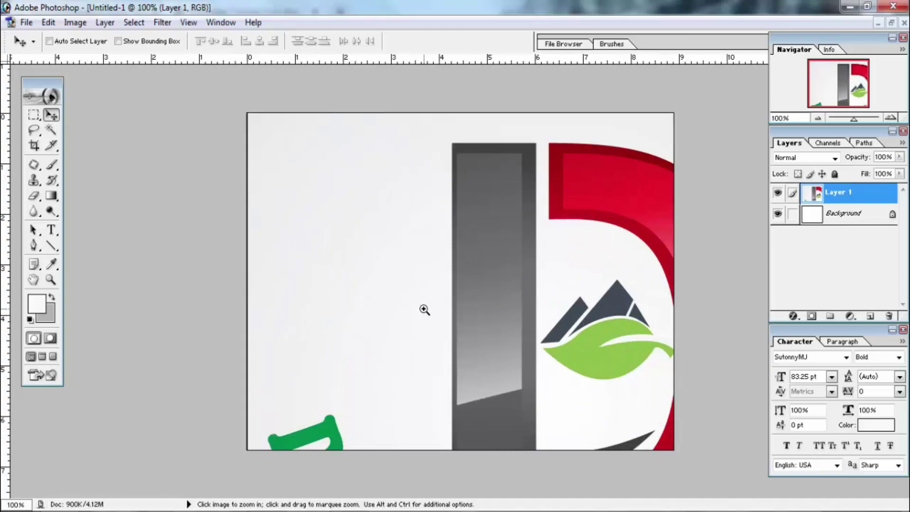
pyautogui.keyDown('ctrl'); pyautogui.click(424, 310); pyautogui.keyUp('ctrl')
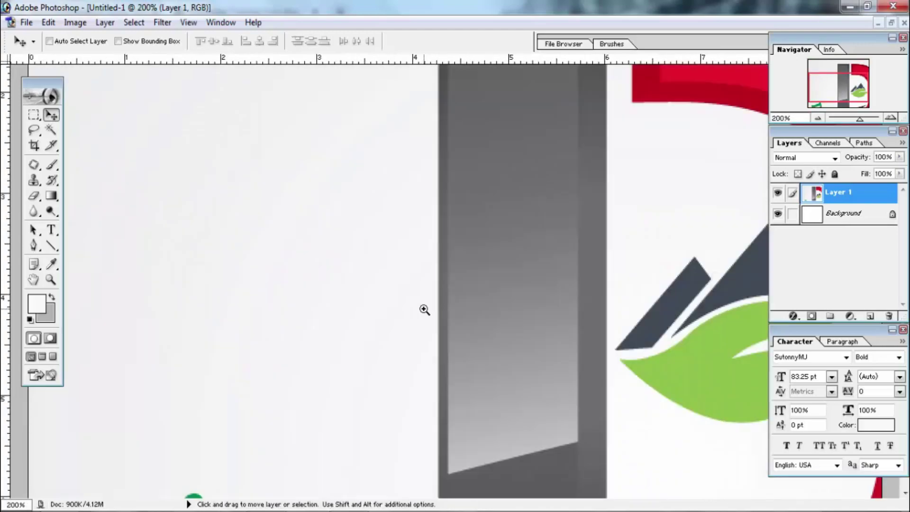
# Step: Zoom out to 50%, shift the logo left and up, and turn on Show Bounding Box
pyautogui.hotkey('ctrl', 'alt', 'space')
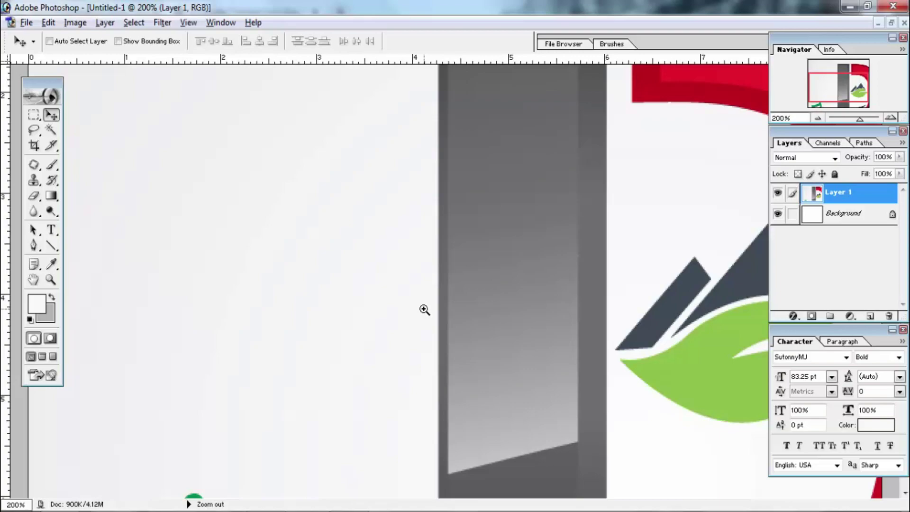
pyautogui.keyDown('alt'); pyautogui.click(424, 310); pyautogui.keyUp('alt')
pyautogui.keyDown('alt'); pyautogui.click(424, 309); pyautogui.keyUp('alt')
pyautogui.keyDown('alt'); pyautogui.click(424, 309); pyautogui.keyUp('alt')
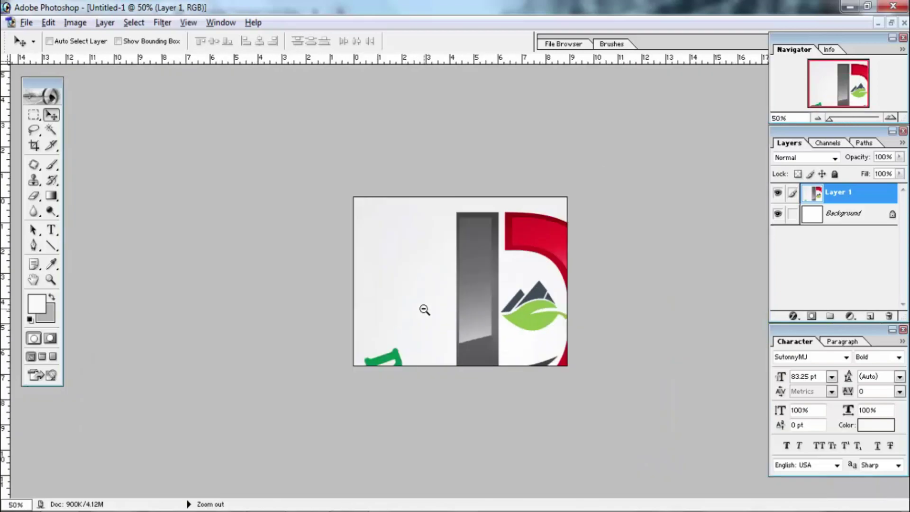
pyautogui.moveTo(511, 297); pyautogui.dragTo(433, 278)
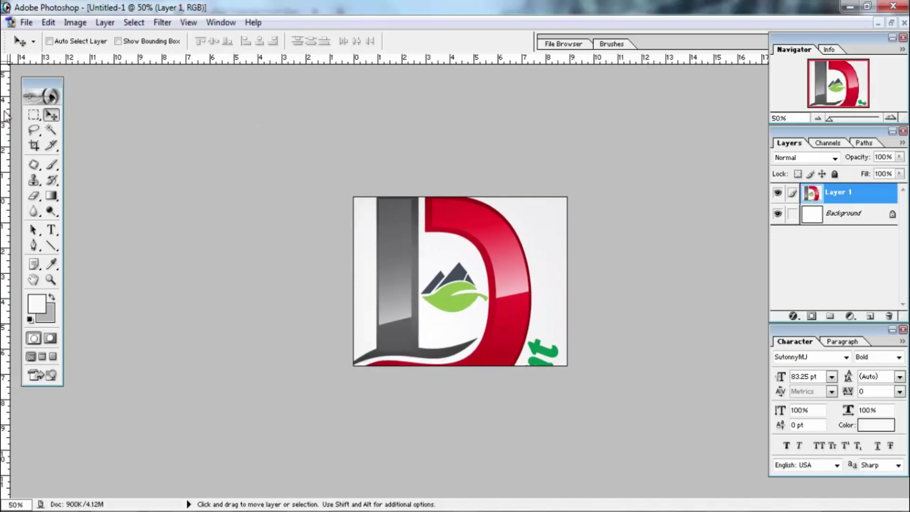
pyautogui.click(117, 41)
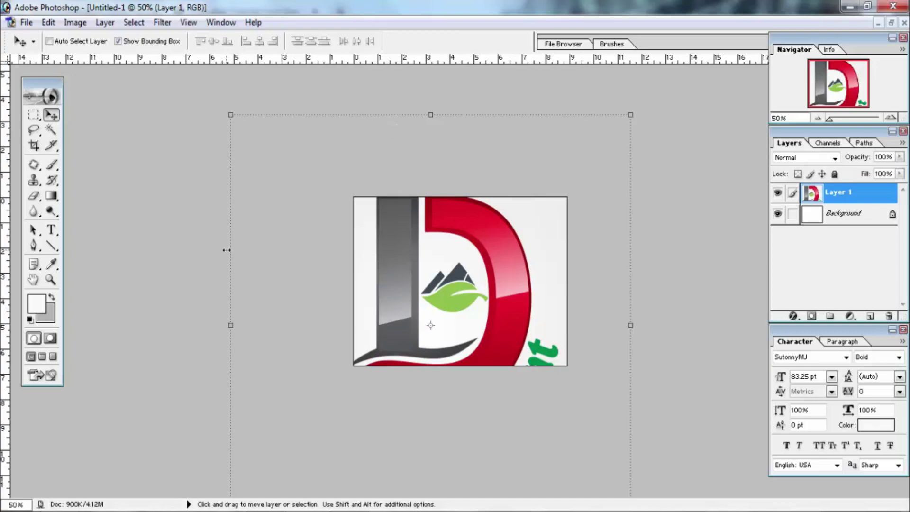
# Step: Scale the logo down to 27.8% from its corner handle and move it to the canvas top-left
pyautogui.click(630, 115)
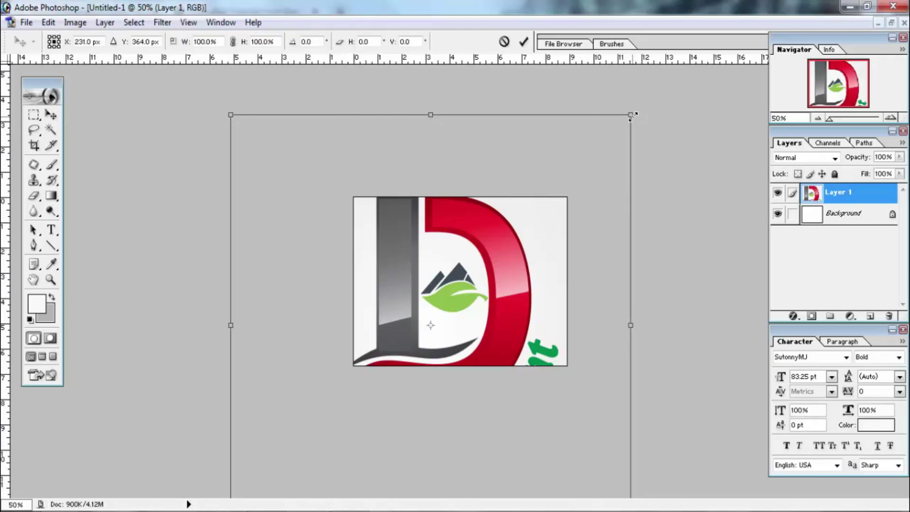
pyautogui.moveTo(631, 115); pyautogui.dragTo(487, 266)
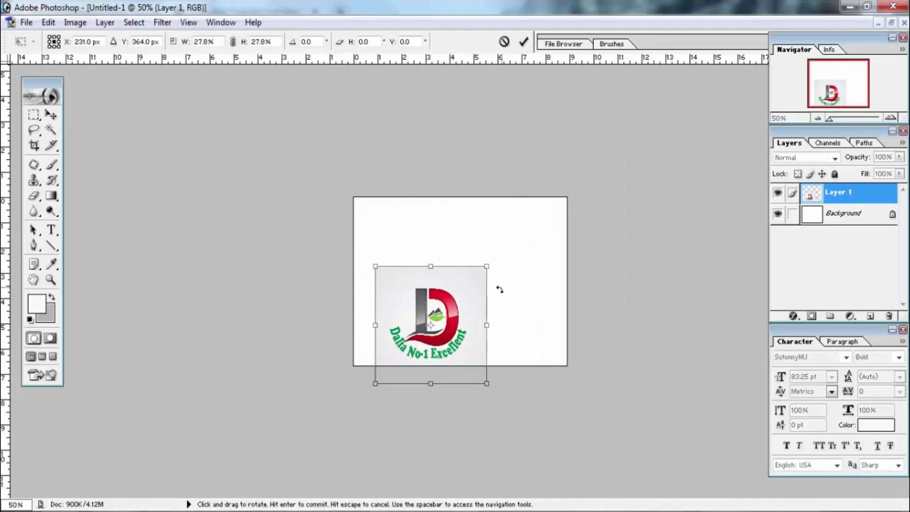
pyautogui.press('Return')
pyautogui.moveTo(448, 329); pyautogui.dragTo(418, 268)
# Step: Restore both documents to floating windows with 968.jpg in front
pyautogui.click(891, 23)
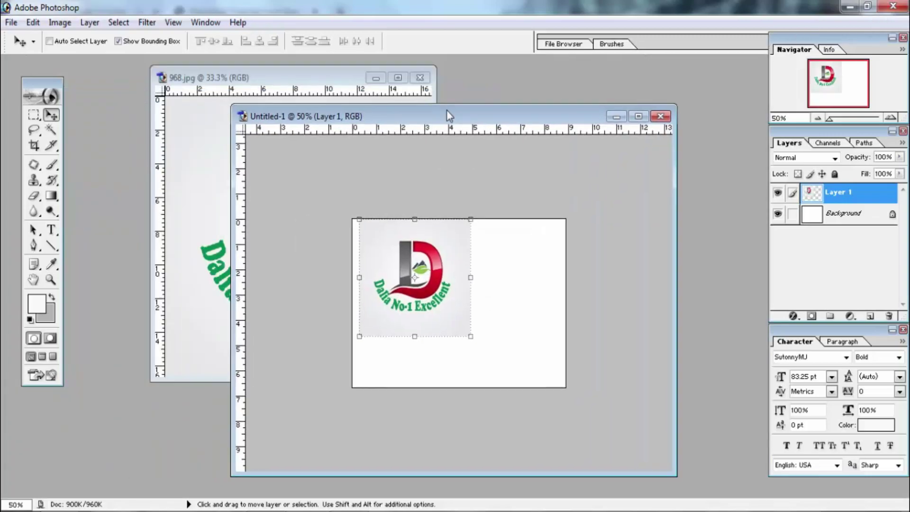
pyautogui.click(331, 84)
pyautogui.press('t')
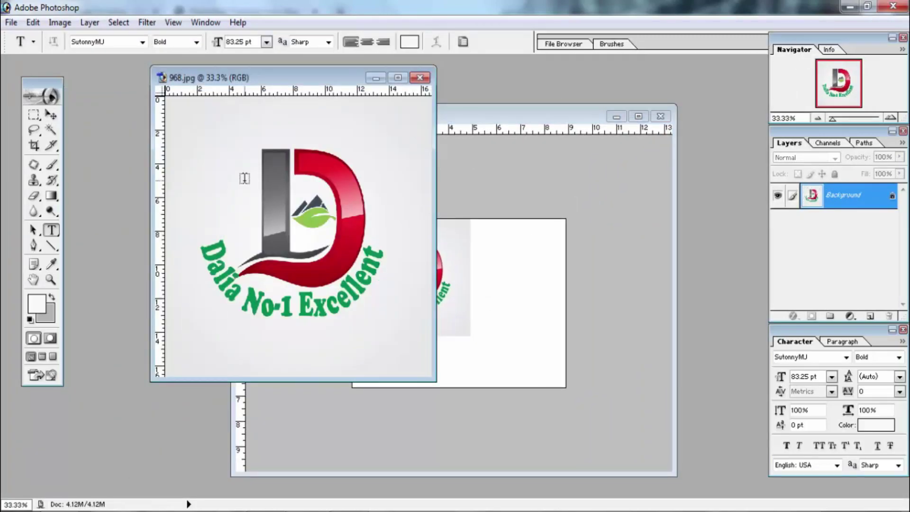